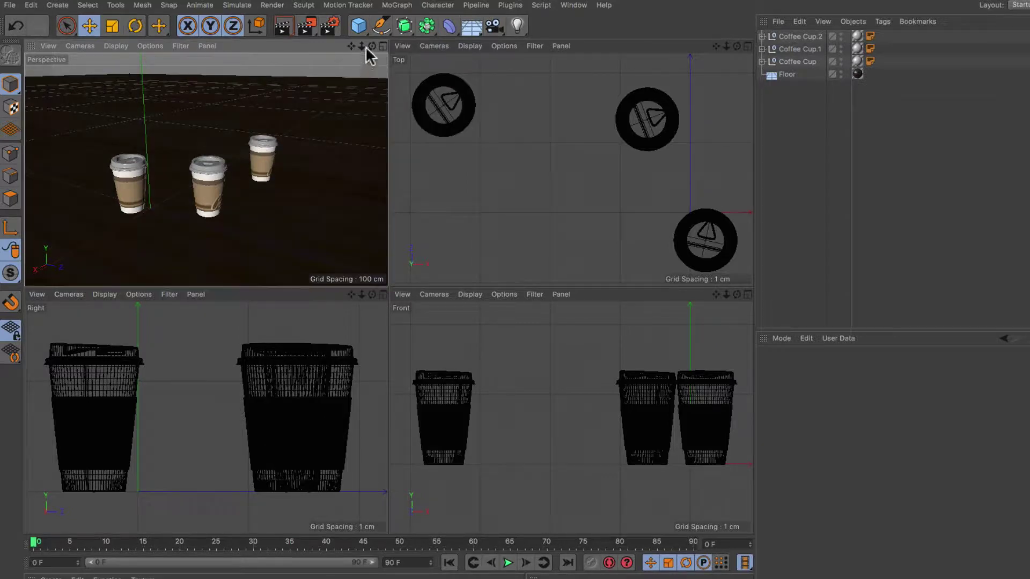
Step: Orbit, zoom and pan the Perspective view in until the three lidded coffee cups fill the frame
mouse_move(371, 45)
mouse_down()
mouse_move(376, 56)
mouse_move(356, 47)
mouse_move(364, 51)
mouse_up()
scroll(206, 170, up, 5)
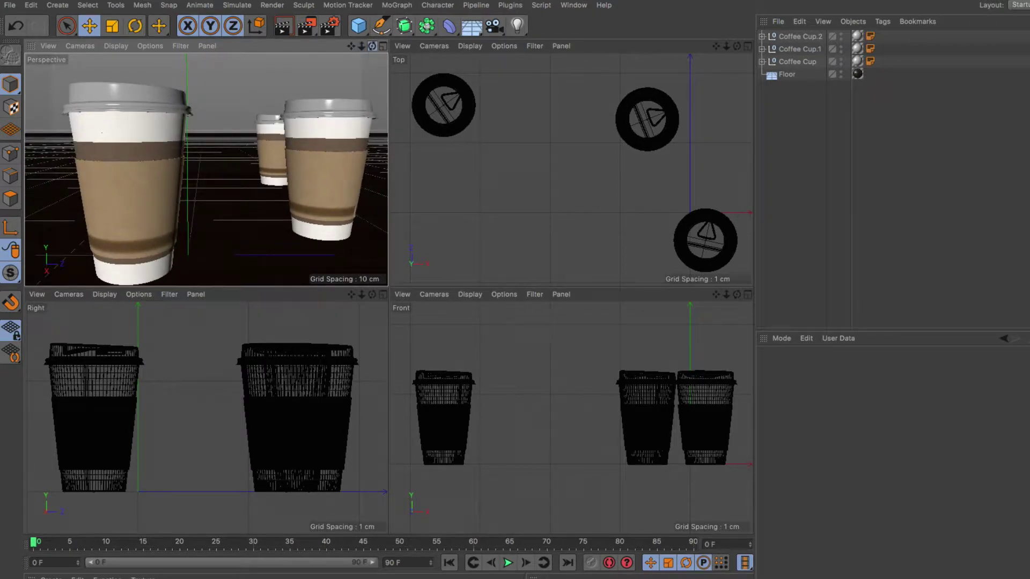
scroll(206, 170, up, 3)
drag(359, 46, 207, 170)
scroll(206, 170, up, 2)
drag(370, 47, 201, 164)
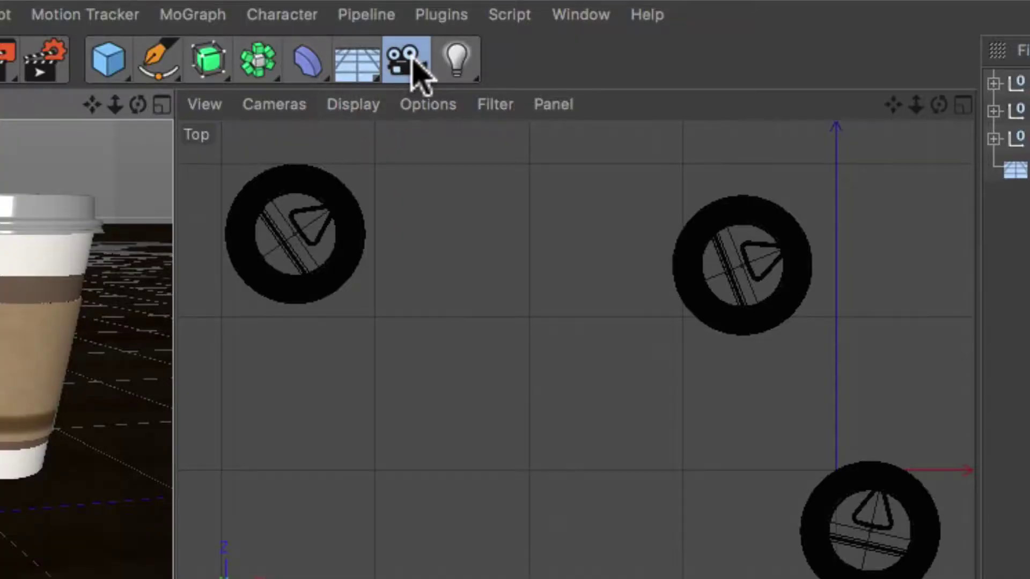
Step: Add a plain Camera and zoom the top, front and right views out to show it
click(496, 26)
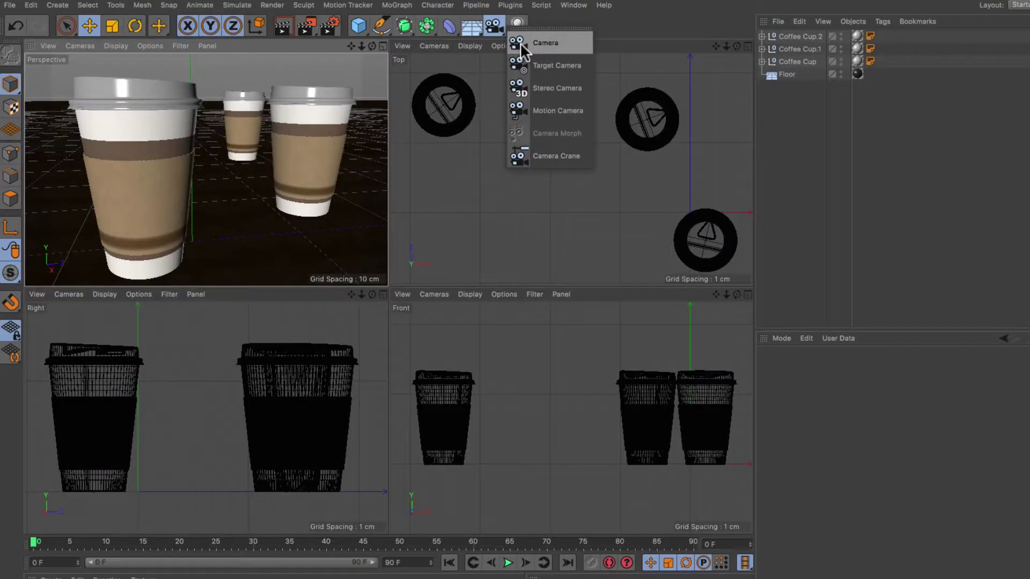
click(467, 102)
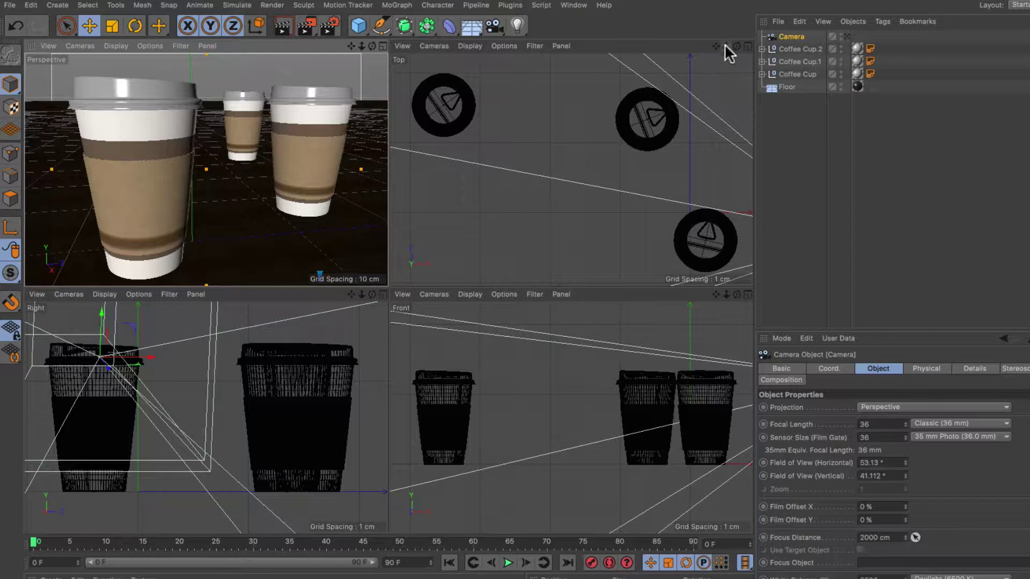
drag(726, 47, 682, 50)
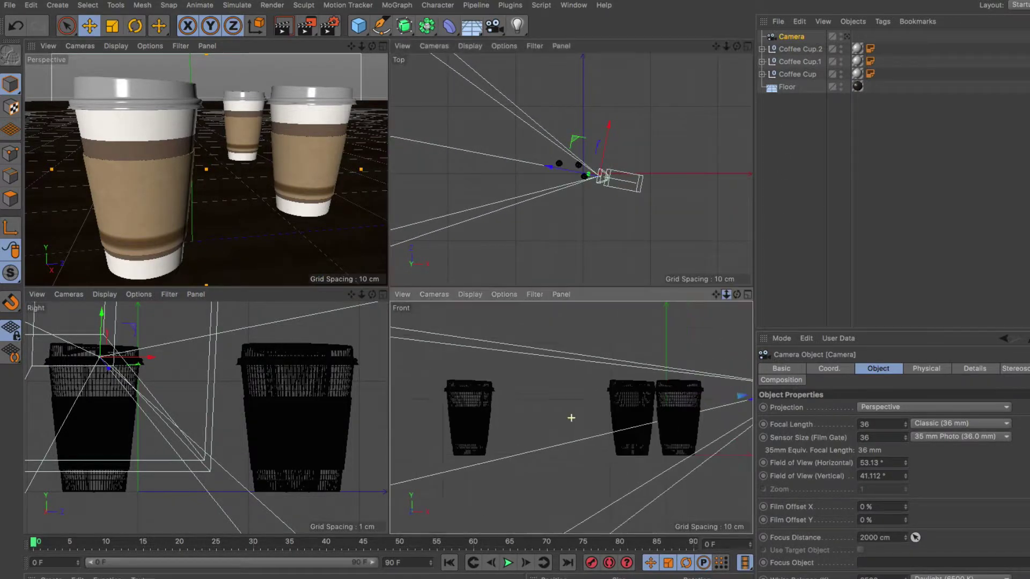
drag(726, 294, 690, 321)
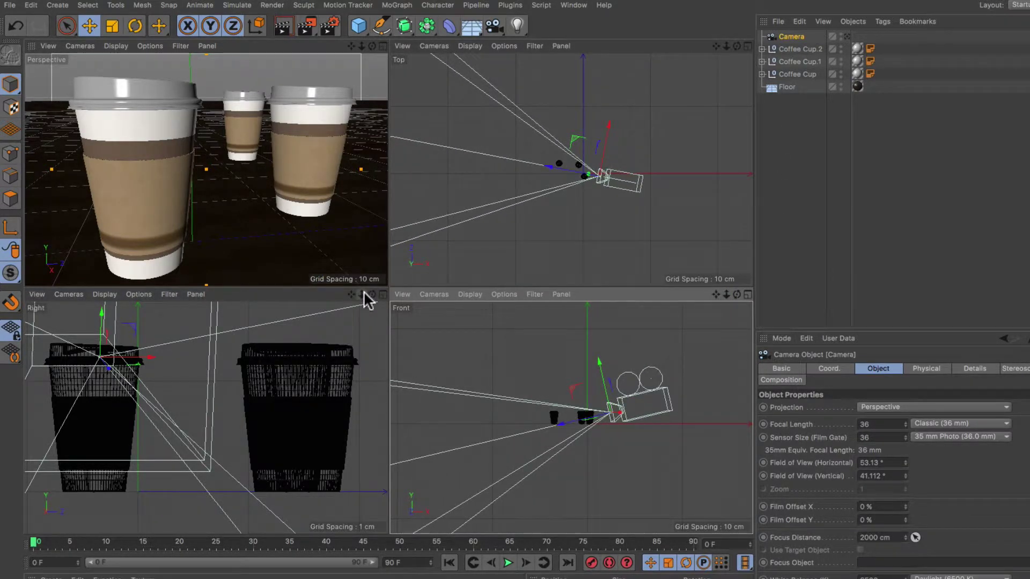
mouse_move(363, 294)
mouse_down()
mouse_move(329, 303)
mouse_move(352, 298)
mouse_up()
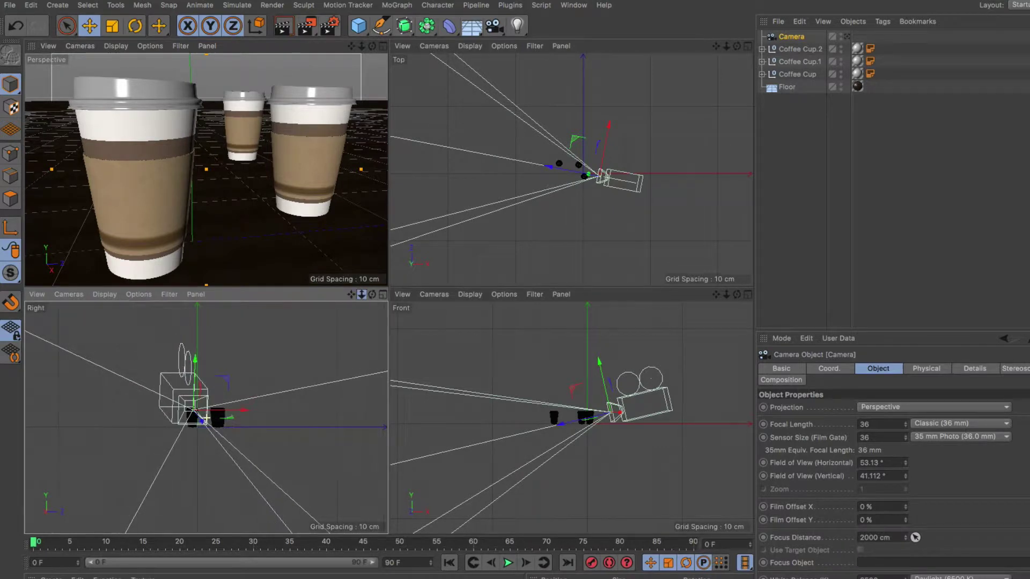
Step: Recentre and refit the front, right and top views around the new camera and cups
drag(715, 294, 753, 265)
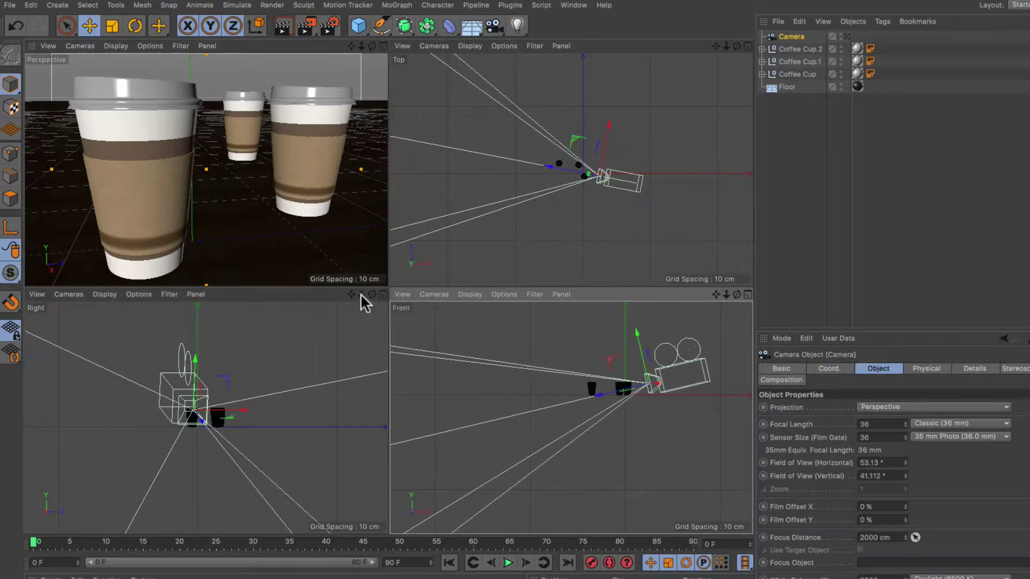
drag(361, 294, 361, 349)
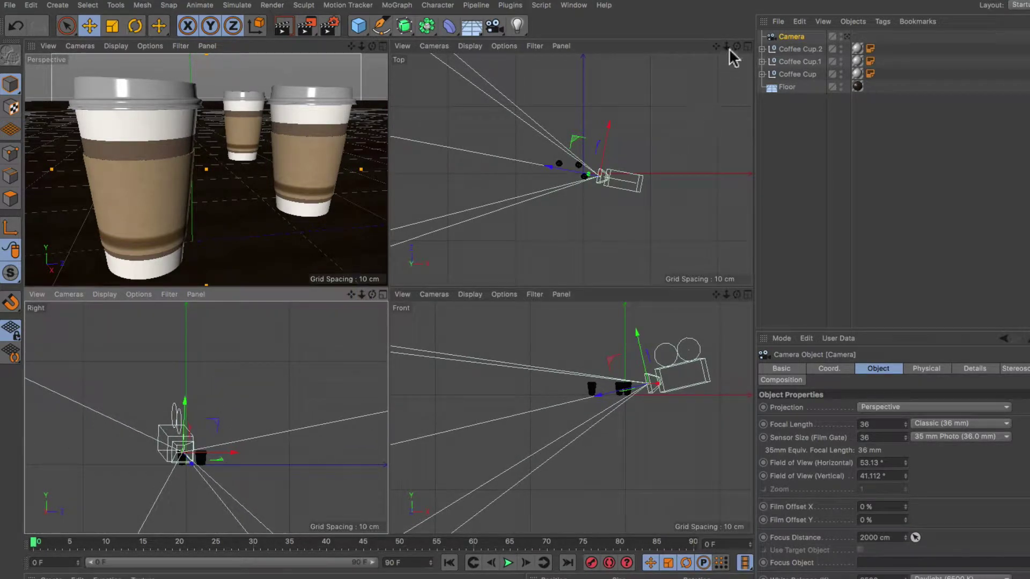
drag(726, 46, 553, 172)
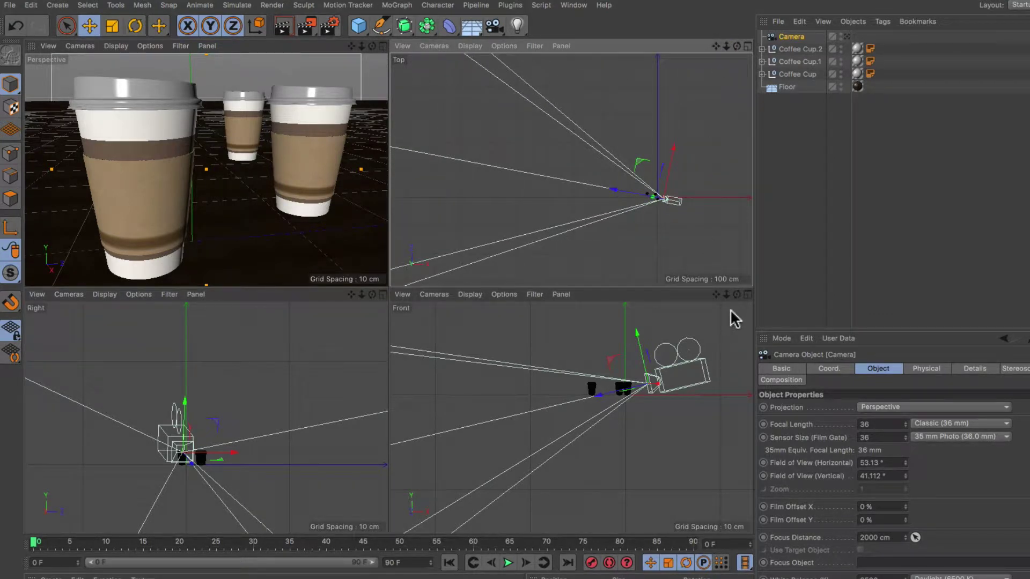
drag(715, 295, 575, 415)
drag(726, 295, 571, 418)
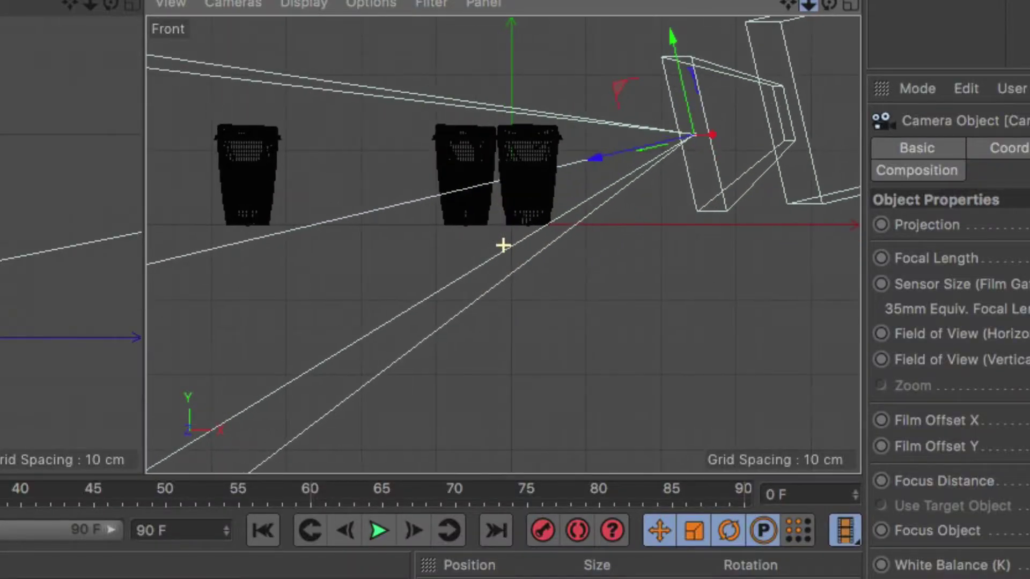
drag(787, 5, 789, 79)
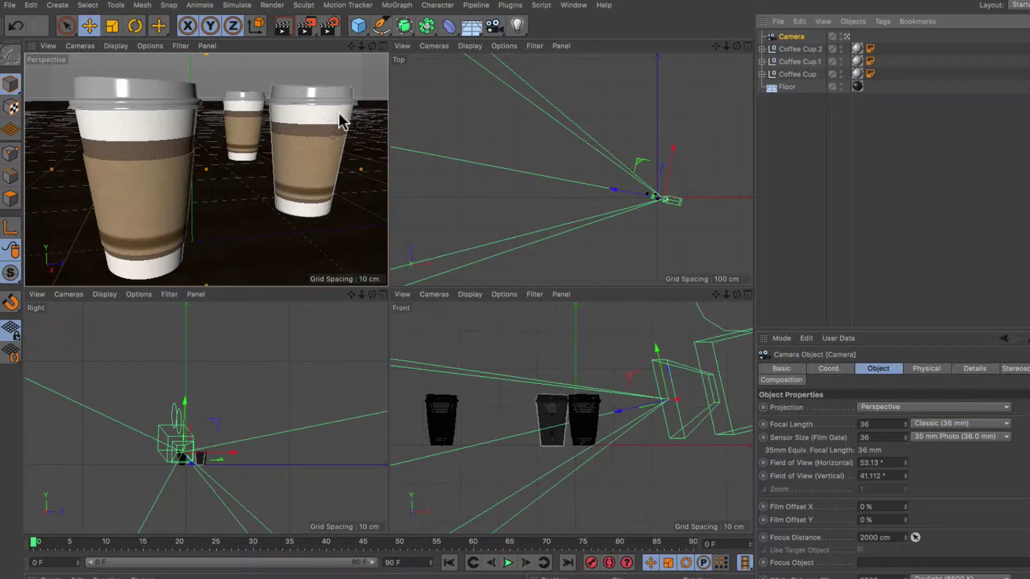
Step: In the Front view, raise the camera about 8 cm, shift it 3 cm sideways, then lower it 5 cm
click(687, 355)
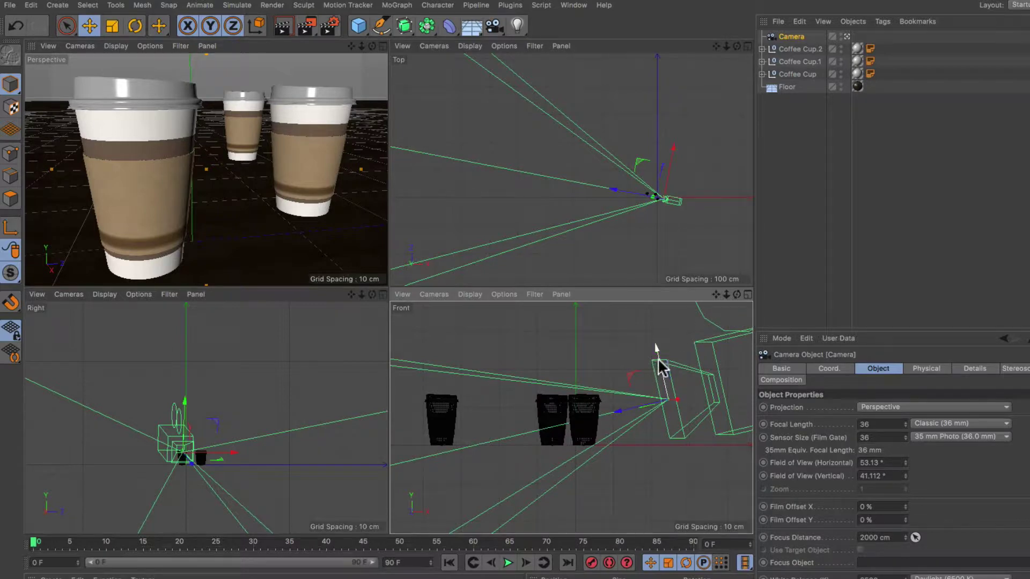
mouse_move(658, 353)
mouse_down()
mouse_move(647, 336)
mouse_move(651, 360)
mouse_up()
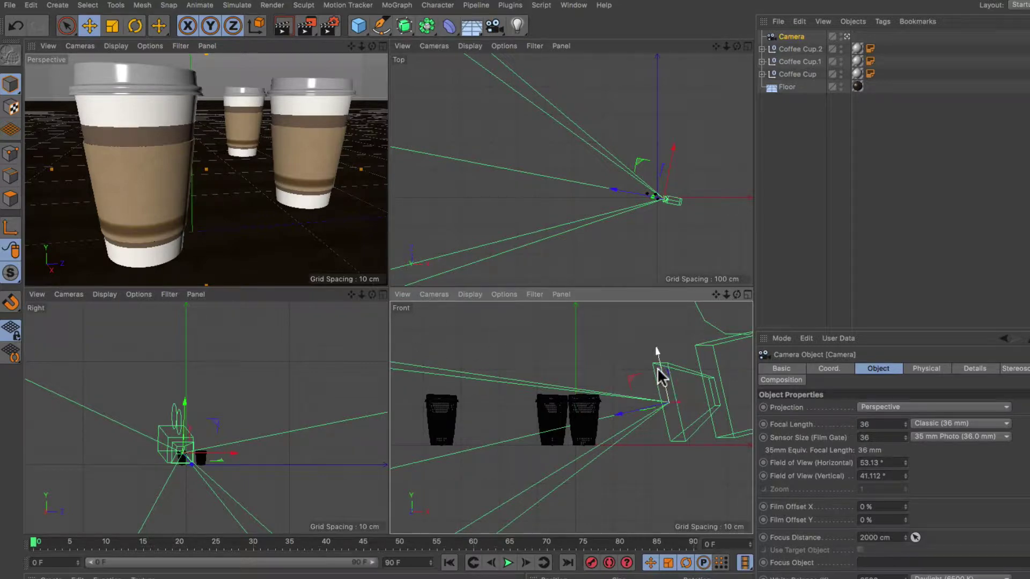
drag(658, 368, 624, 404)
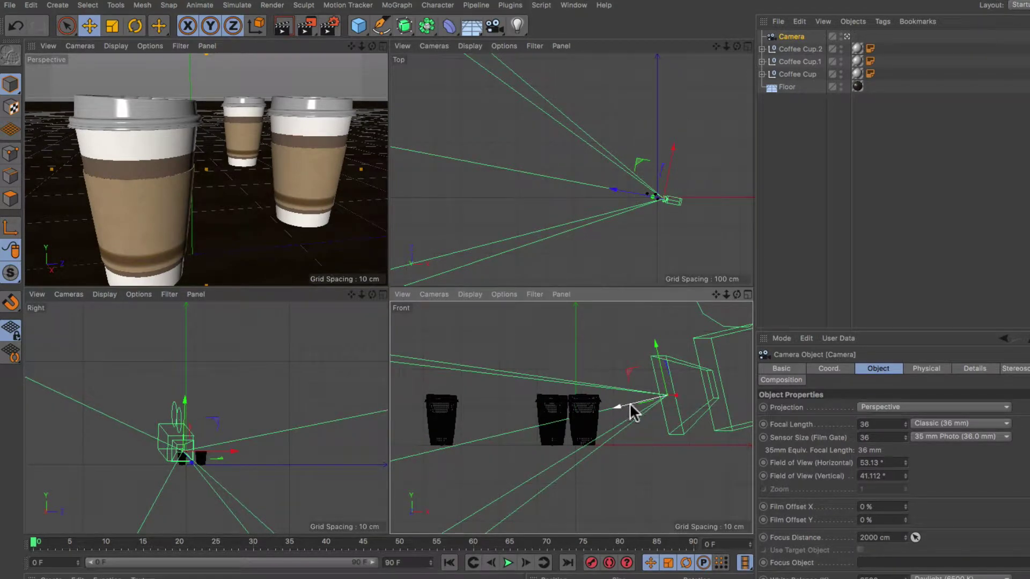
mouse_move(628, 407)
mouse_down()
mouse_move(613, 406)
mouse_move(674, 397)
mouse_move(590, 414)
mouse_move(687, 394)
mouse_move(592, 417)
mouse_move(669, 413)
mouse_move(633, 422)
mouse_up()
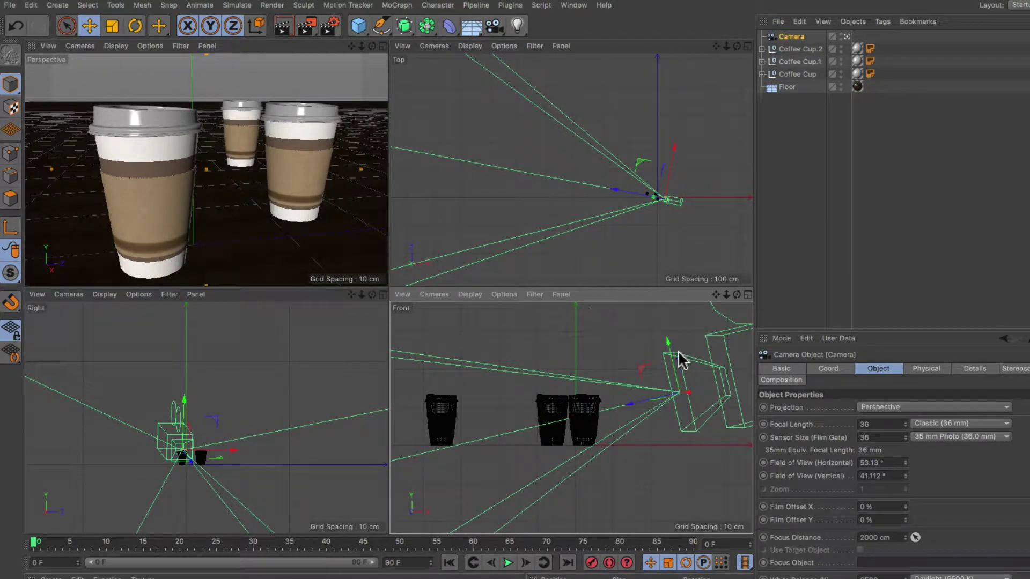
drag(677, 348, 660, 361)
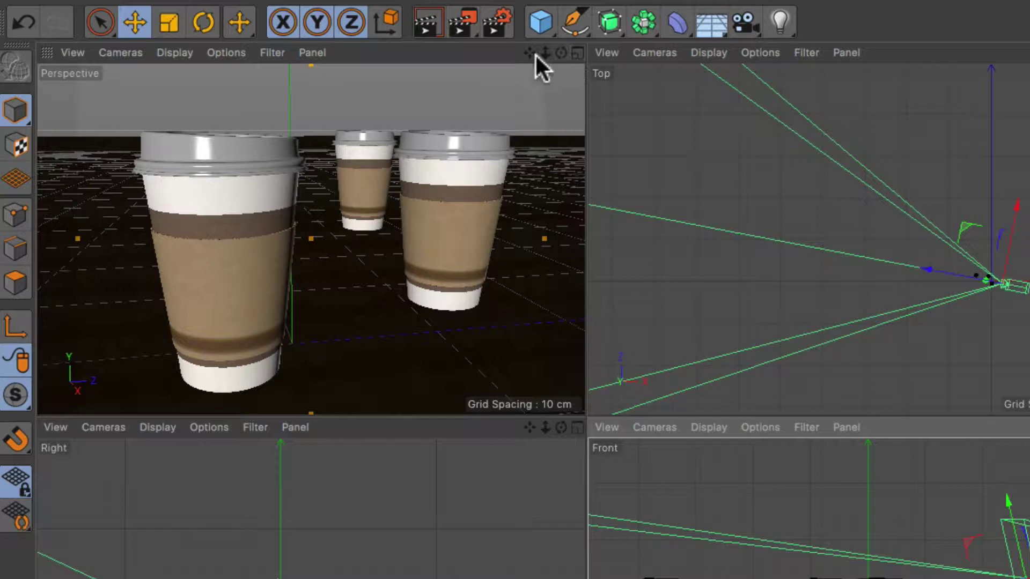
Step: Pan, dolly and lower the camera about 10 cm so one cup looms large, then enlarge the Attribute panel
drag(529, 52, 504, 53)
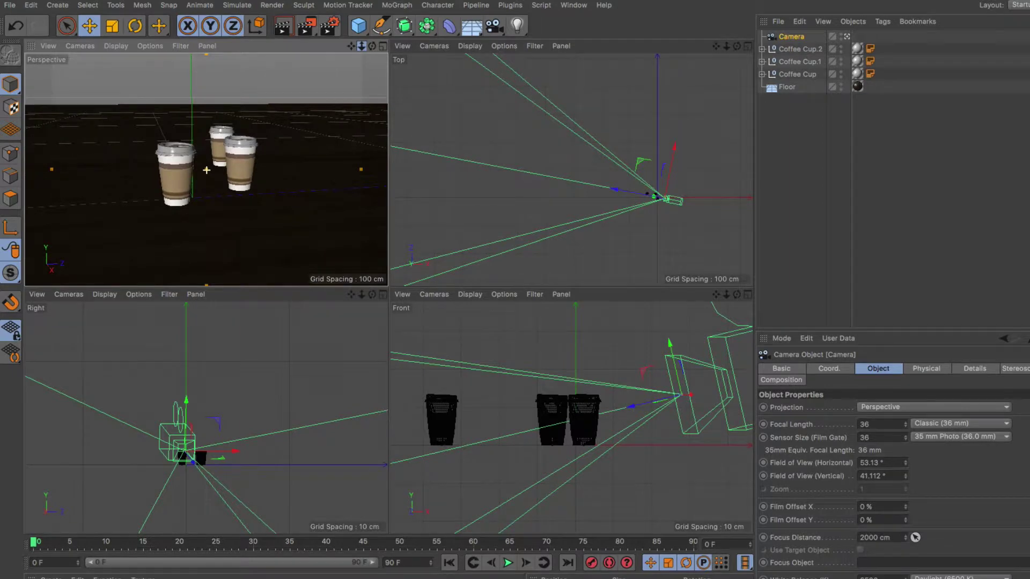
drag(362, 46, 361, 47)
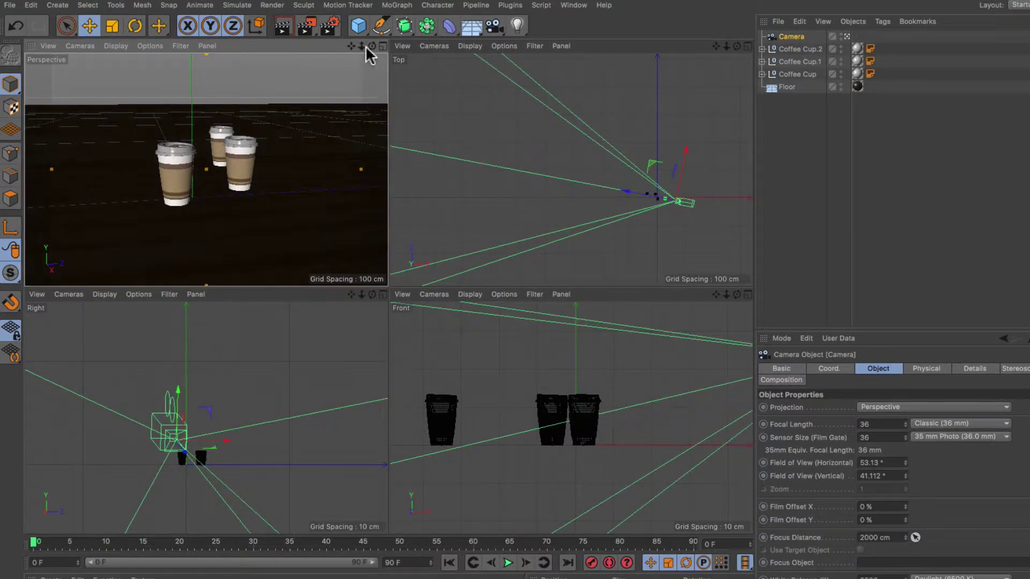
drag(365, 47, 367, 49)
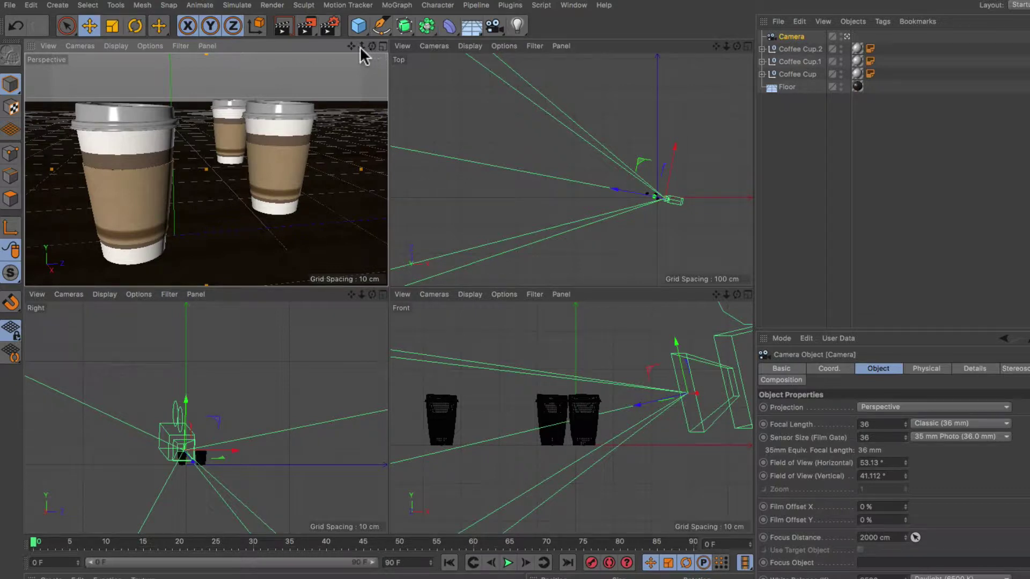
drag(351, 46, 570, 272)
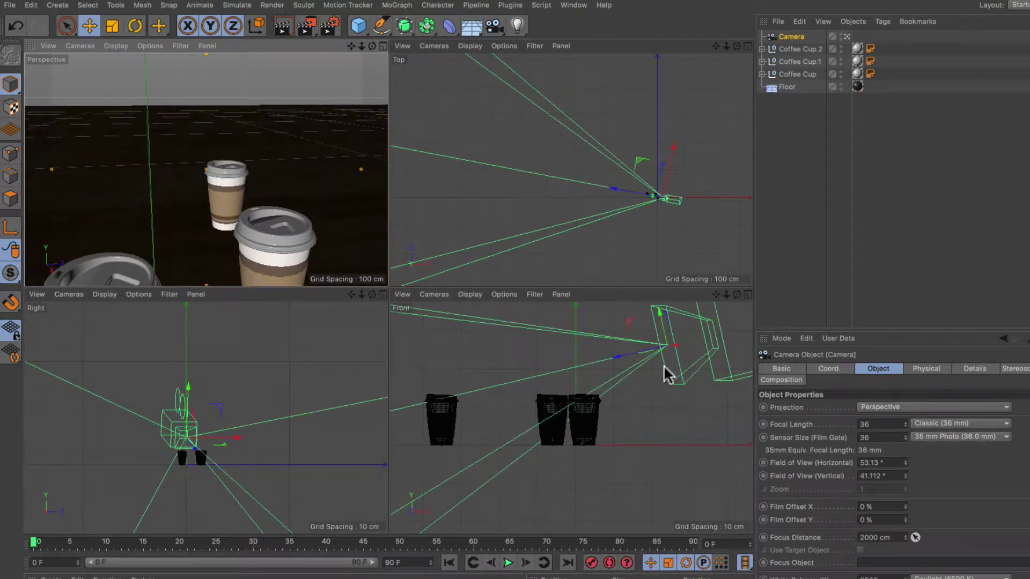
drag(660, 315, 661, 361)
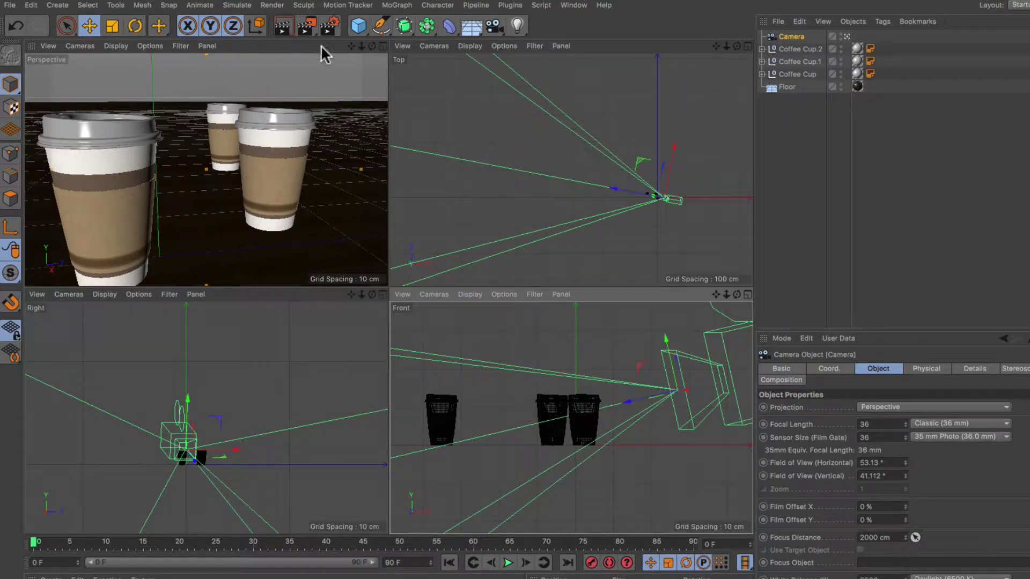
drag(351, 46, 207, 166)
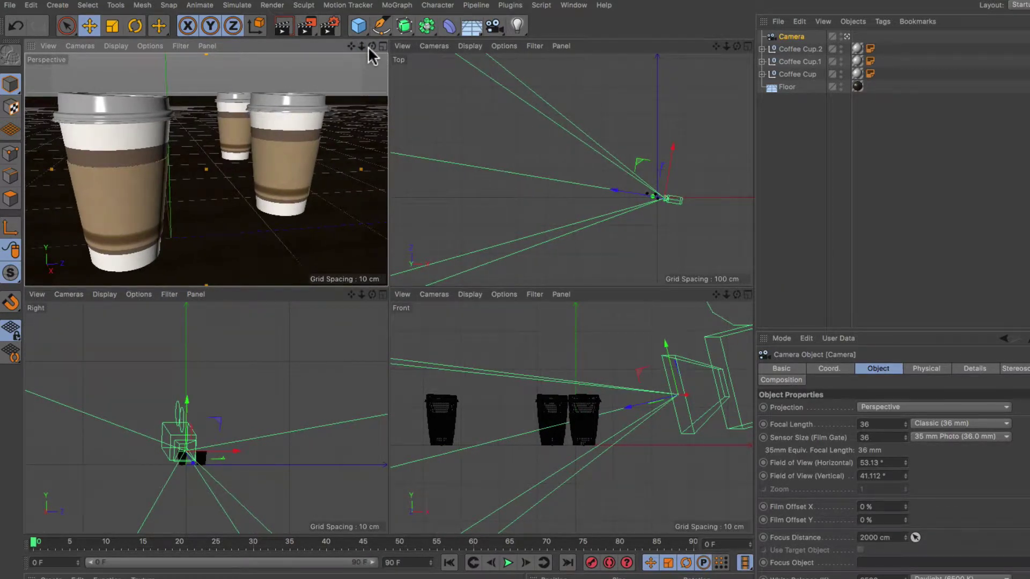
mouse_move(368, 46)
mouse_down()
mouse_move(207, 170)
mouse_move(352, 46)
mouse_up()
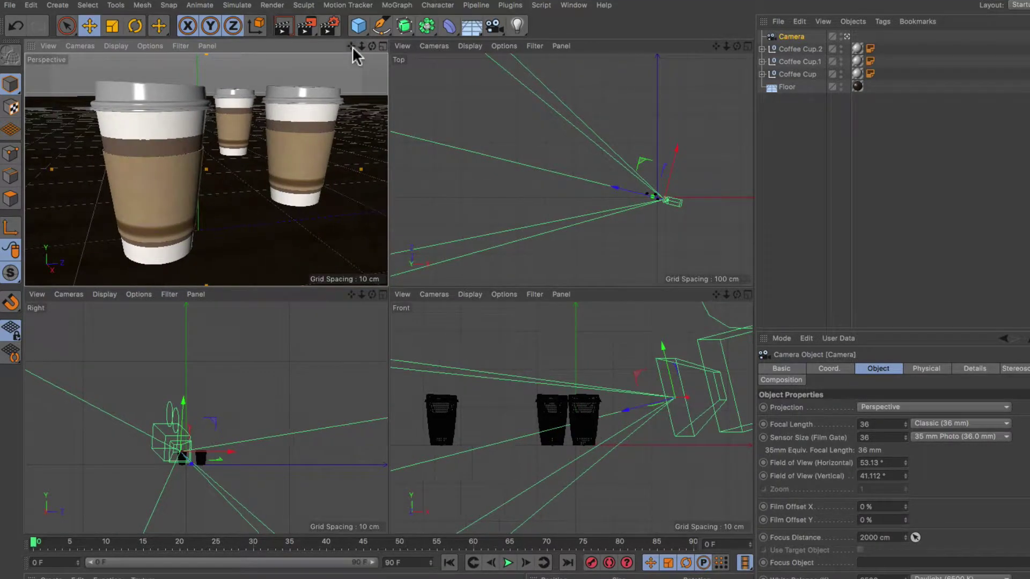
drag(859, 329, 858, 292)
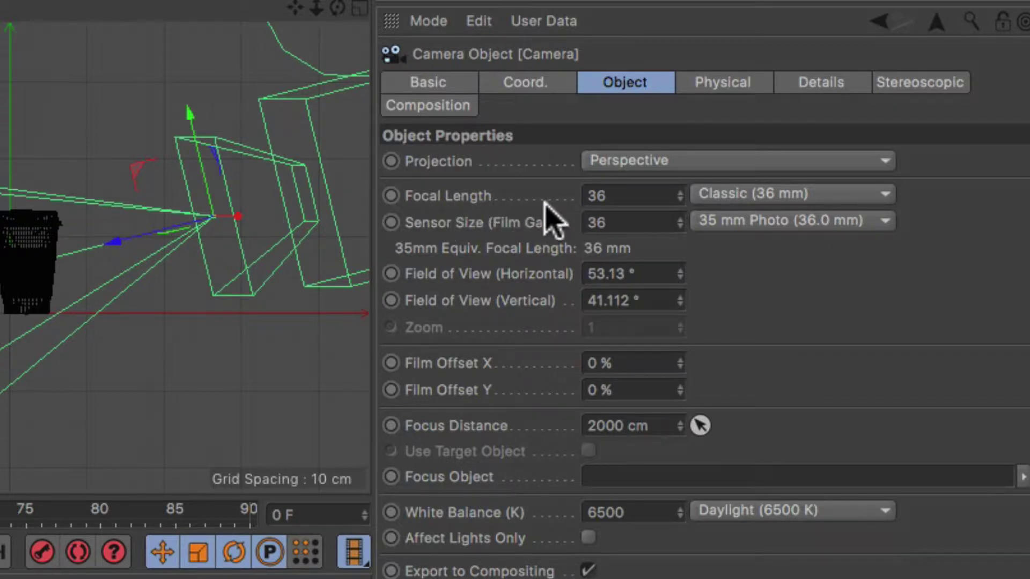
Step: Set the camera's Focal Length to the Super Wide (15 mm) preset, widening the field of view to 100.389°
click(631, 202)
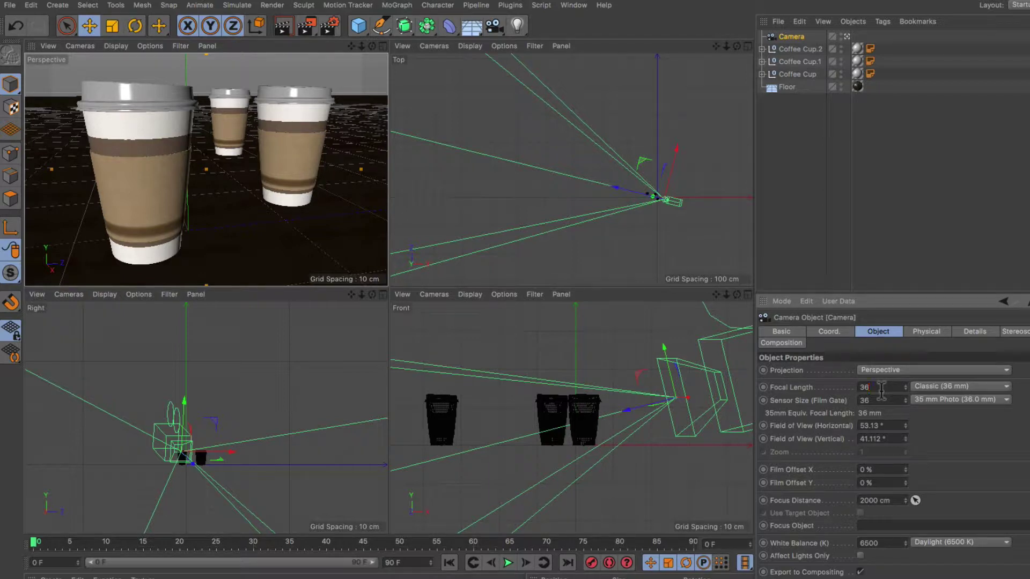
click(919, 387)
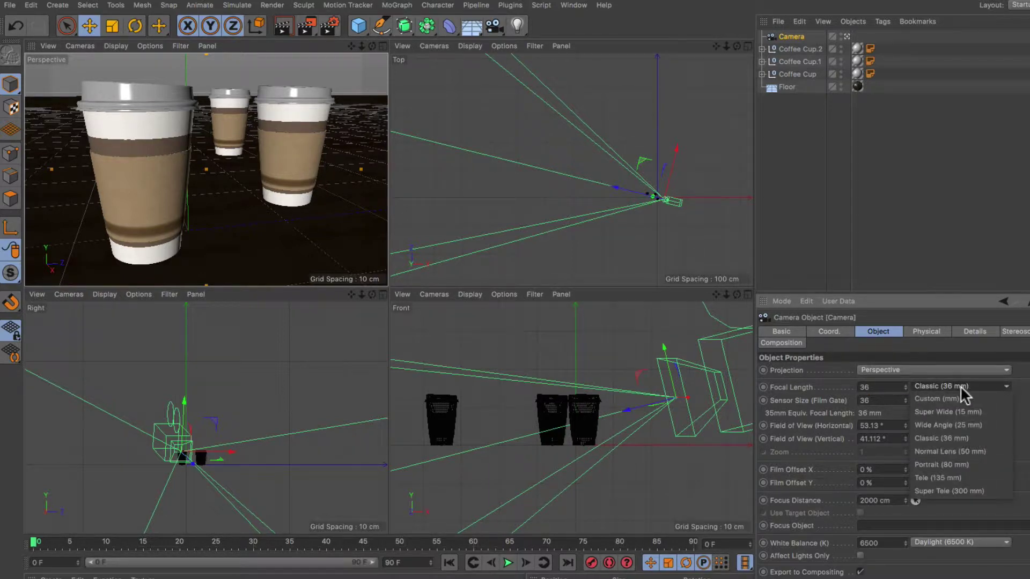
click(971, 418)
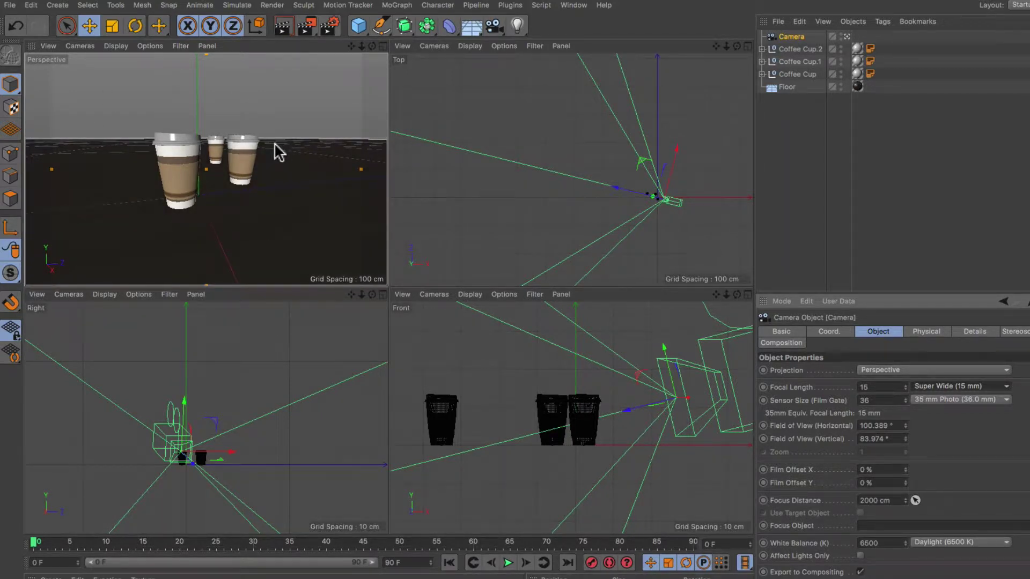
Step: Switch the camera lens to Tele (135 mm) and pull the camera back to frame the cups
mouse_move(361, 46)
mouse_down()
mouse_move(378, 61)
mouse_move(366, 49)
mouse_up()
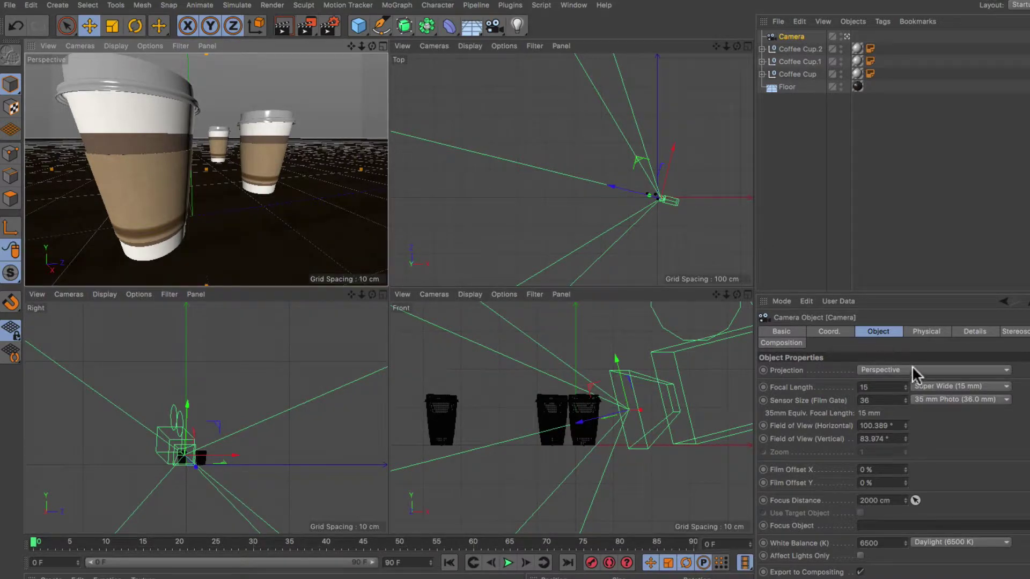
click(926, 386)
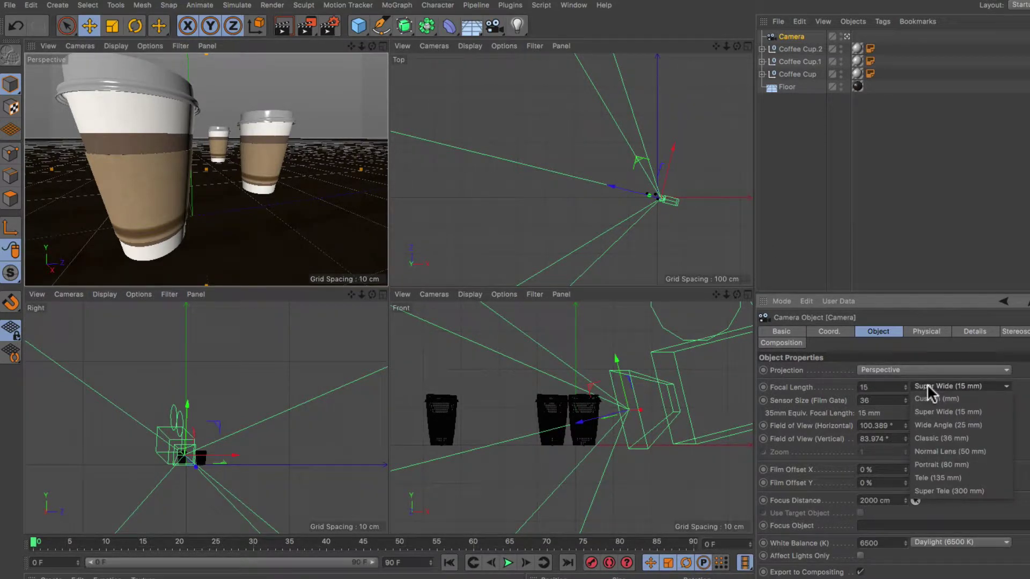
click(953, 478)
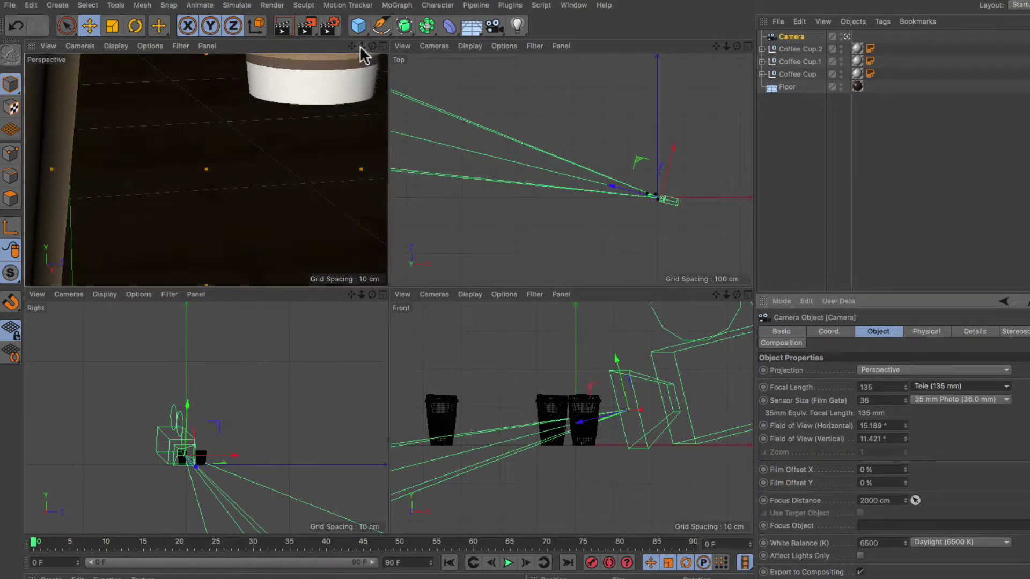
mouse_move(362, 45)
mouse_down()
mouse_move(367, 55)
mouse_move(361, 46)
mouse_up()
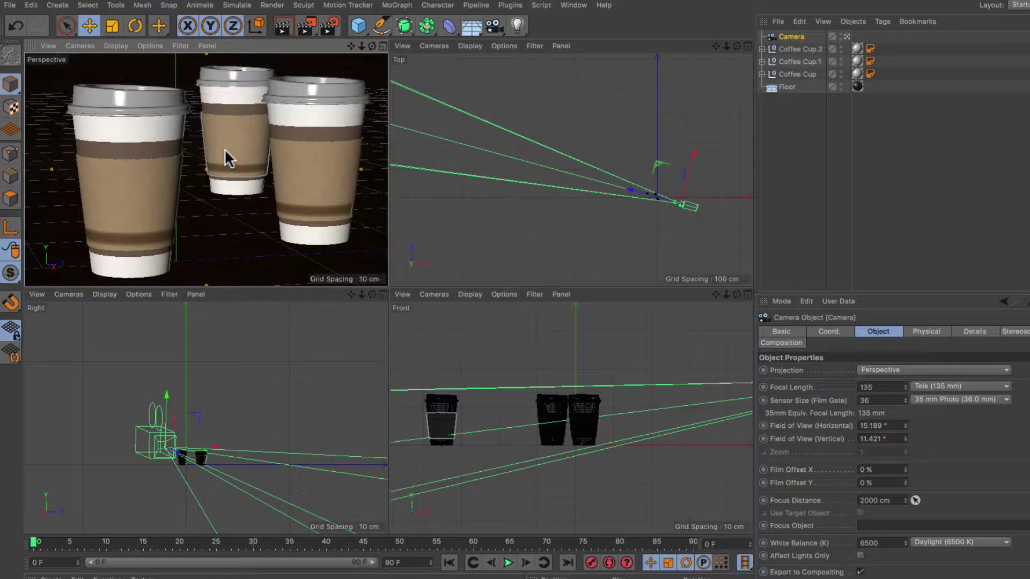
Step: Switch the camera to Normal Lens (50 mm) and dolly in on the cups, keeping that lens
click(989, 385)
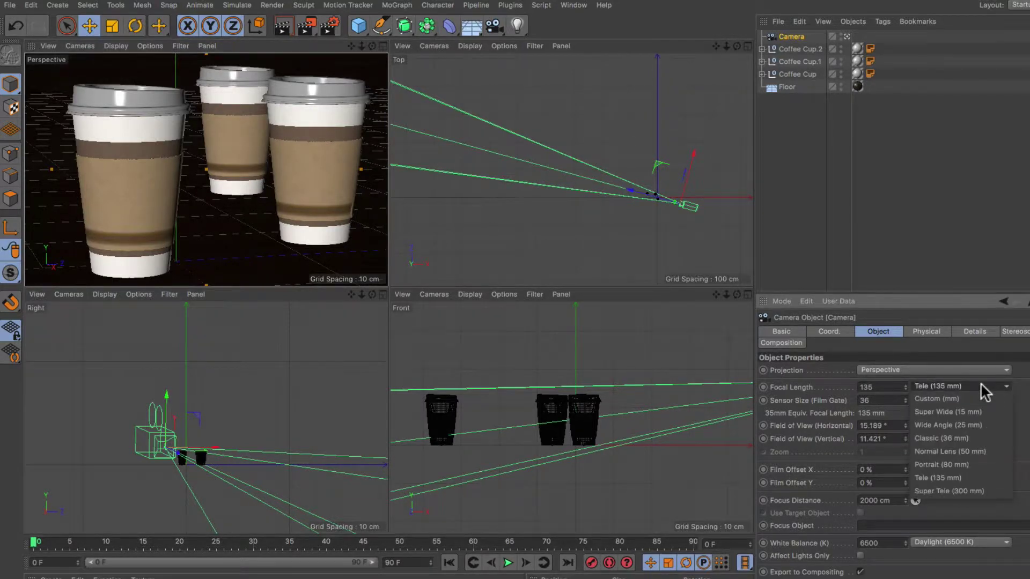
click(939, 451)
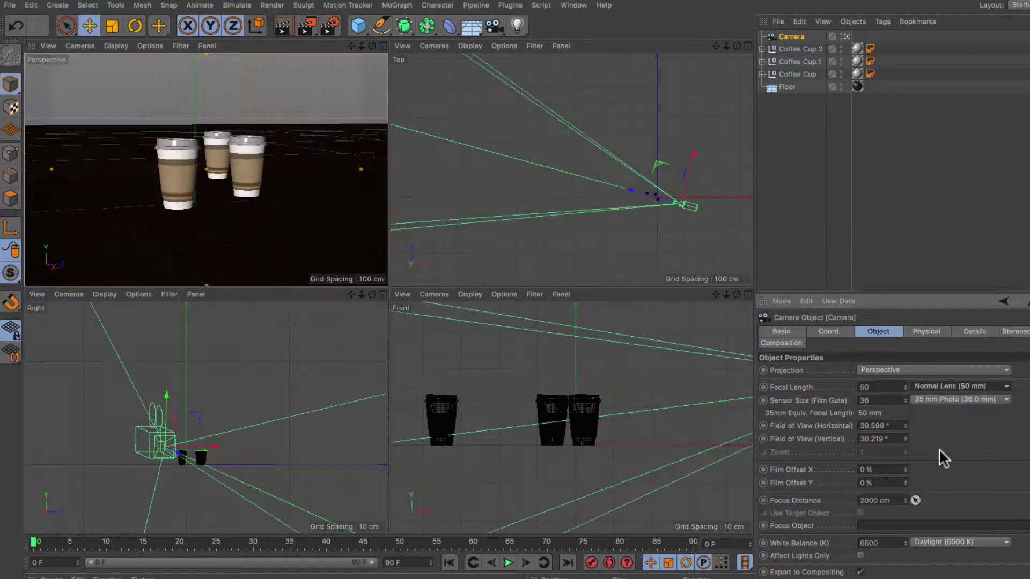
drag(362, 46, 352, 48)
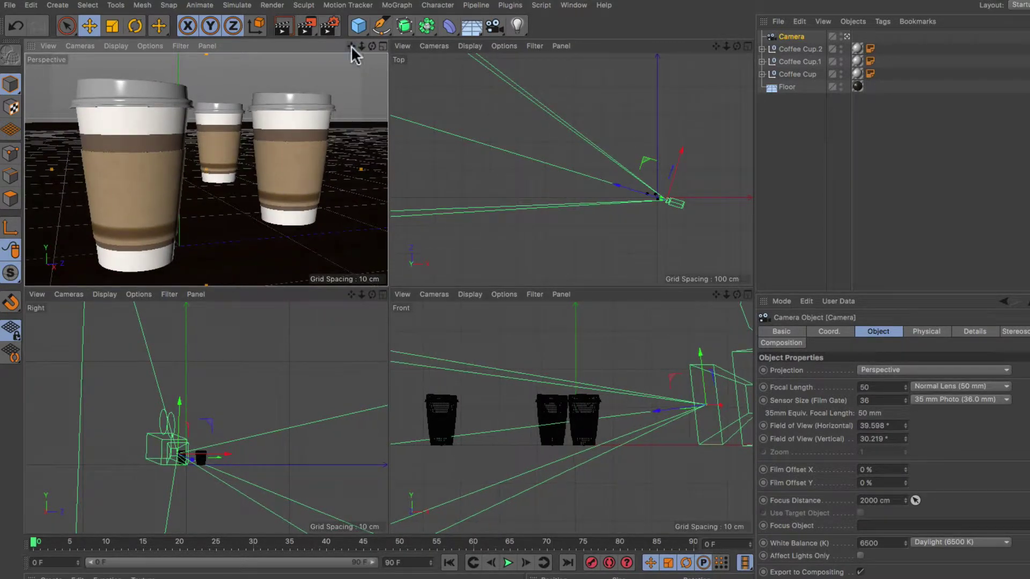
click(932, 386)
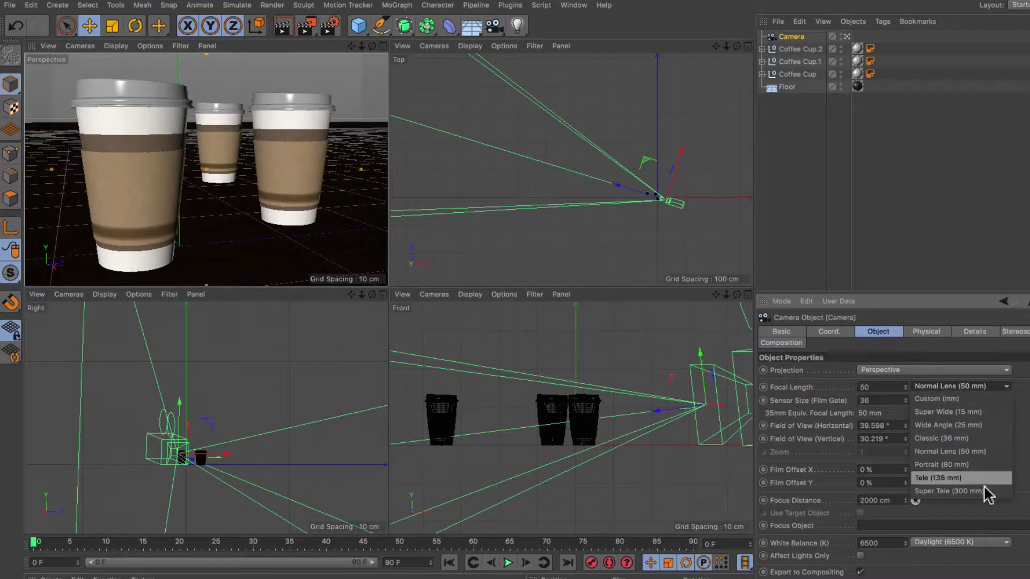
key(Escape)
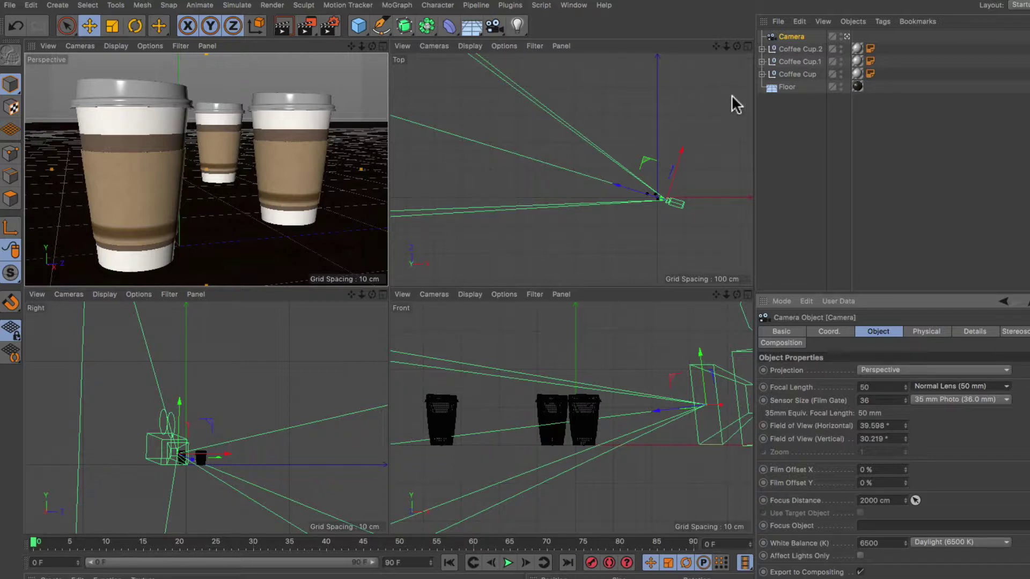
Step: Zoom the Top view out to the camera frustum and drag its focus handle, cutting focus distance from 2000 cm to 1003.791 cm
click(727, 47)
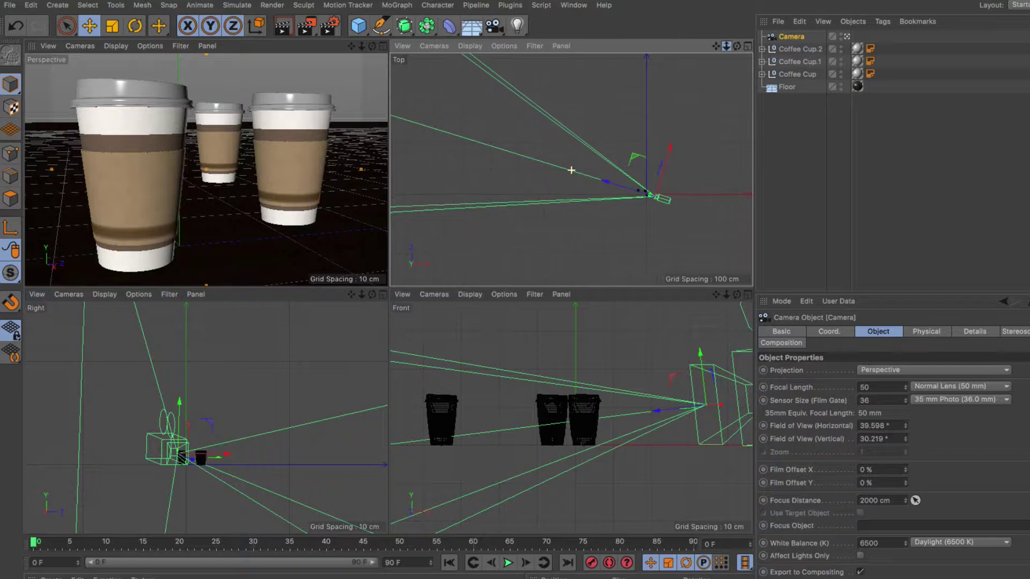
scroll(572, 170, down, 5)
drag(716, 46, 737, 69)
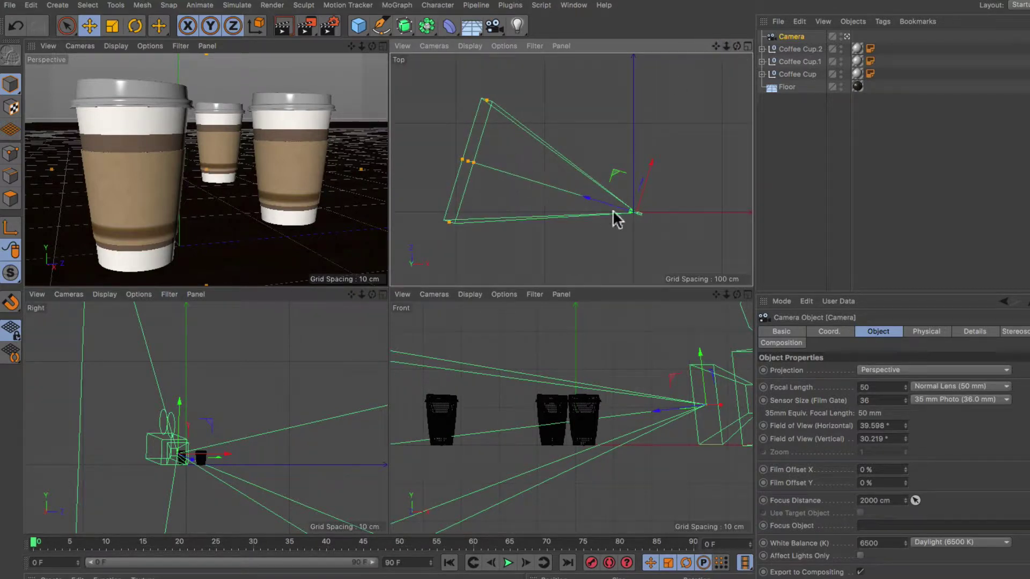
drag(717, 46, 707, 145)
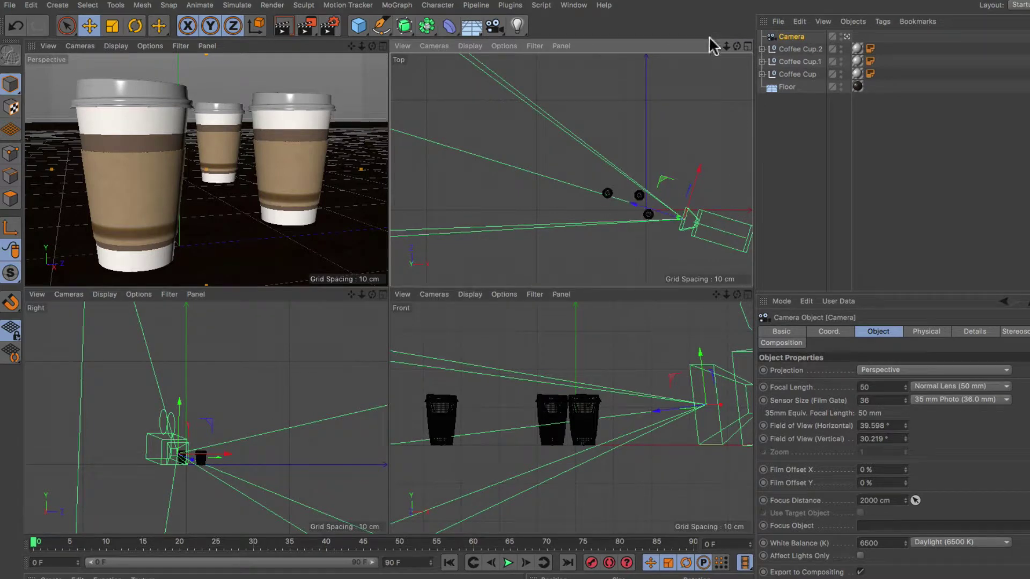
drag(727, 45, 726, 45)
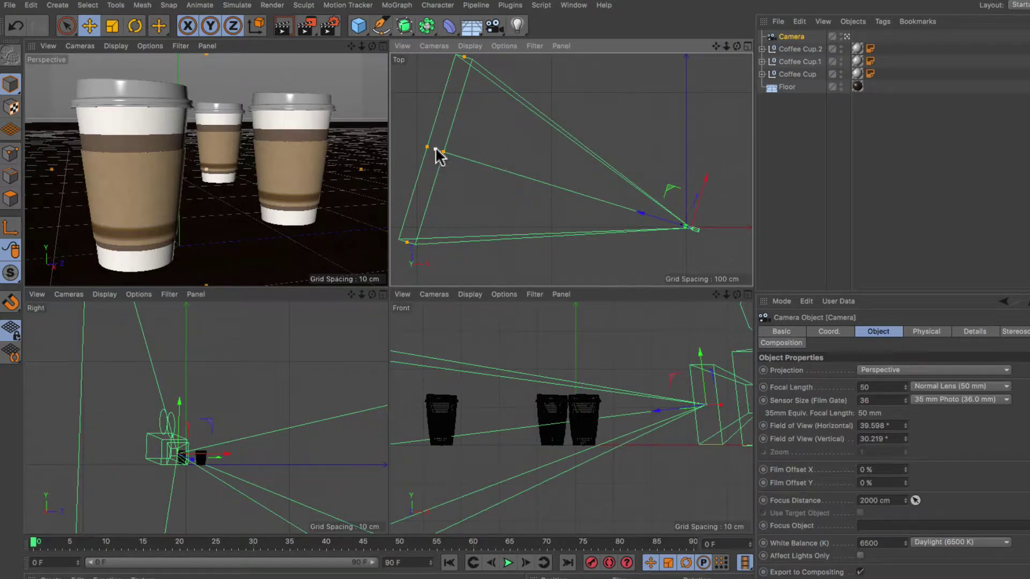
drag(435, 149, 561, 195)
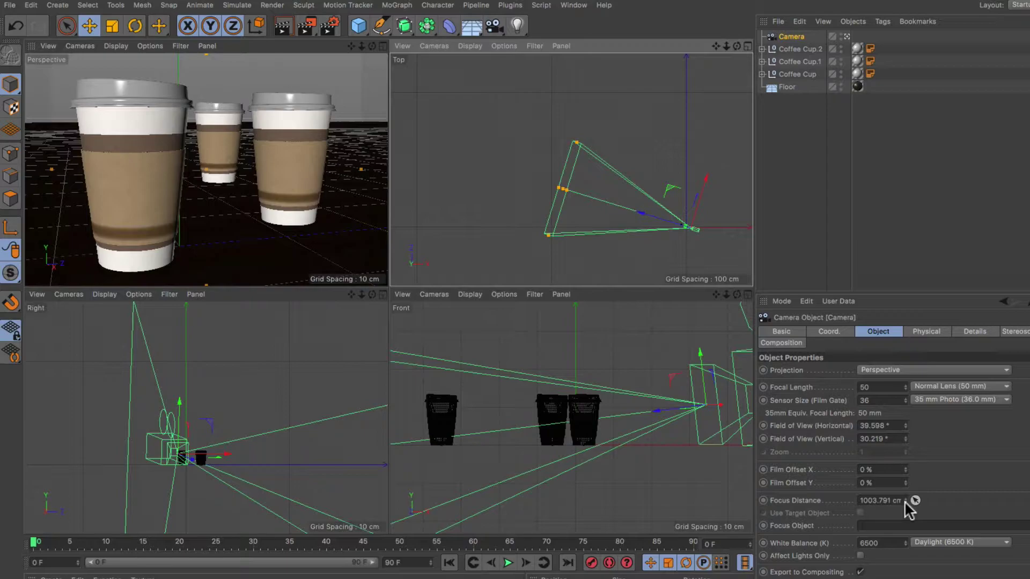
Step: Pull the Focus Distance down and place the focus plane on the nearest cup at 44.542 cm
drag(906, 501, 905, 537)
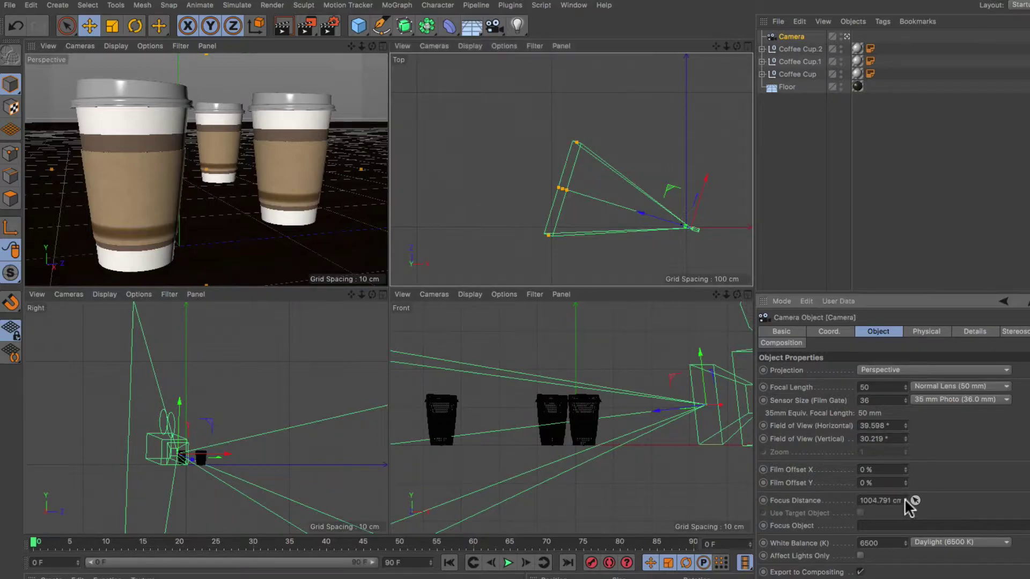
drag(655, 389, 656, 456)
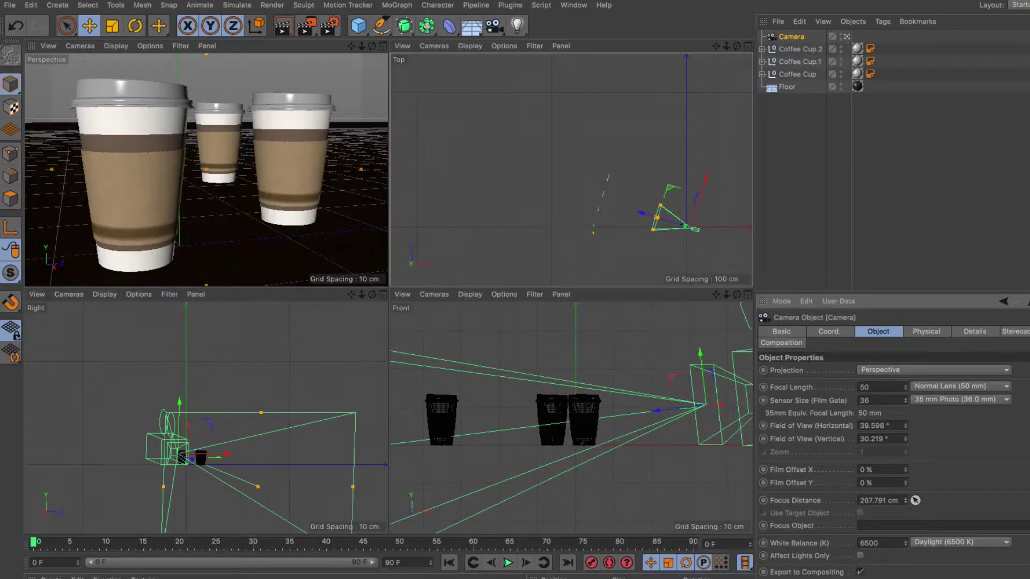
drag(905, 501, 906, 510)
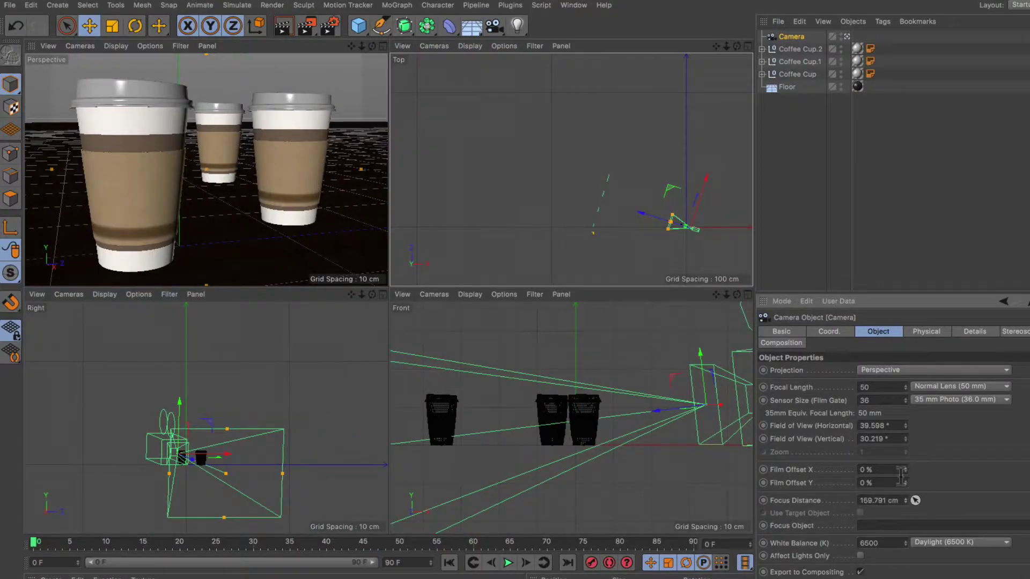
drag(727, 45, 743, 46)
key(o)
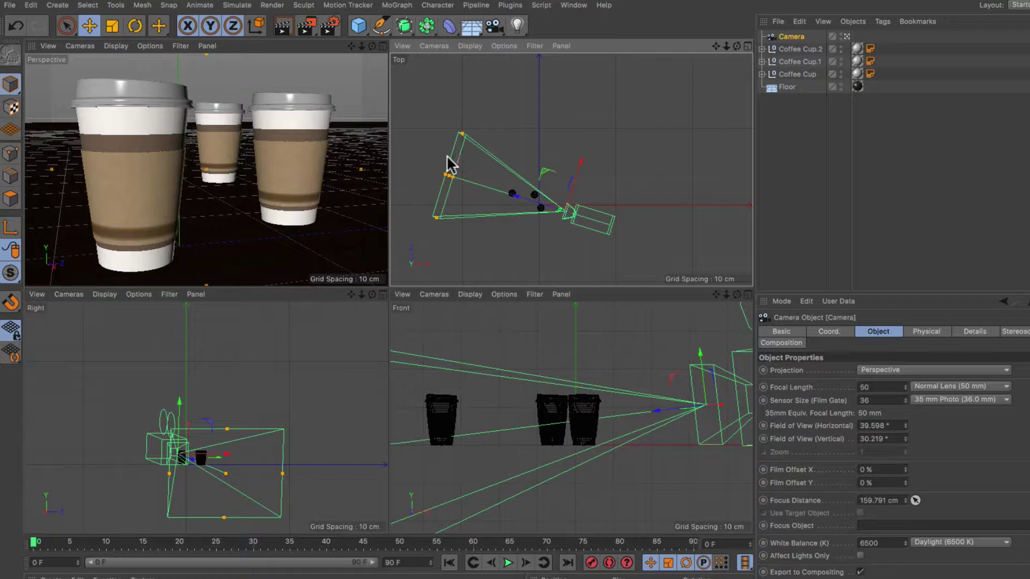
drag(447, 174, 533, 206)
drag(726, 46, 710, 51)
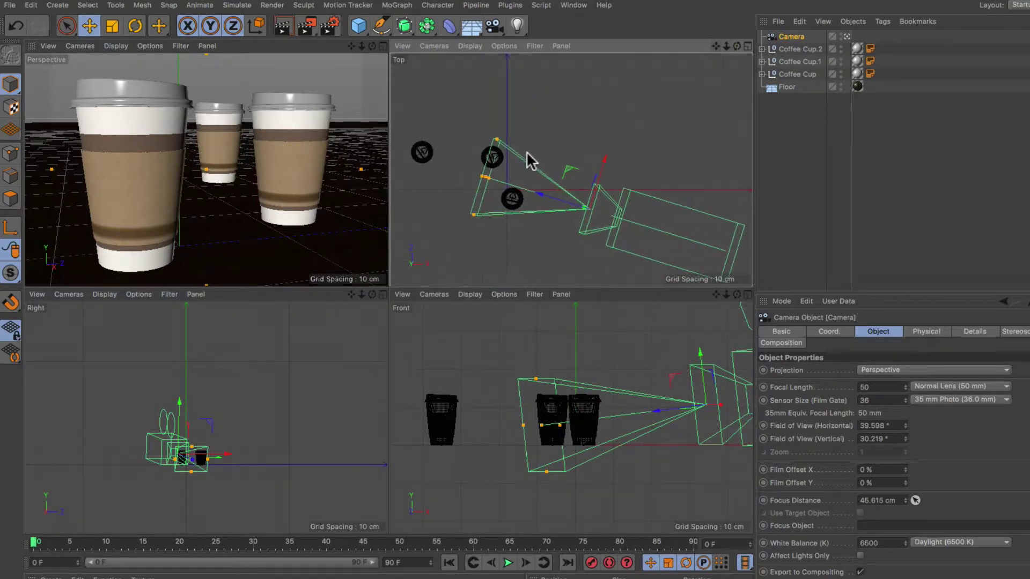
drag(485, 176, 489, 177)
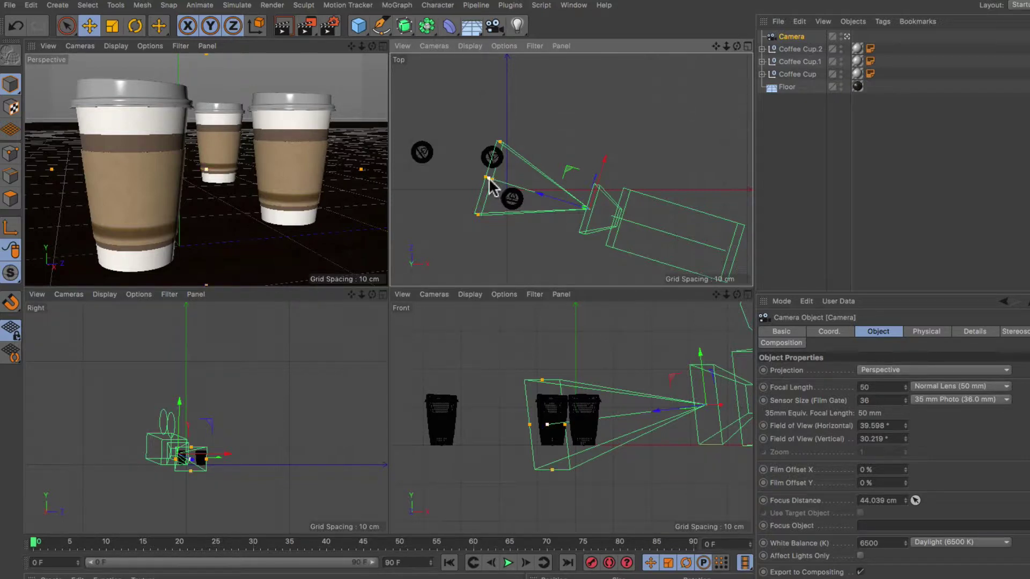
mouse_move(488, 176)
mouse_down()
mouse_move(452, 166)
mouse_move(526, 191)
mouse_move(487, 177)
mouse_up()
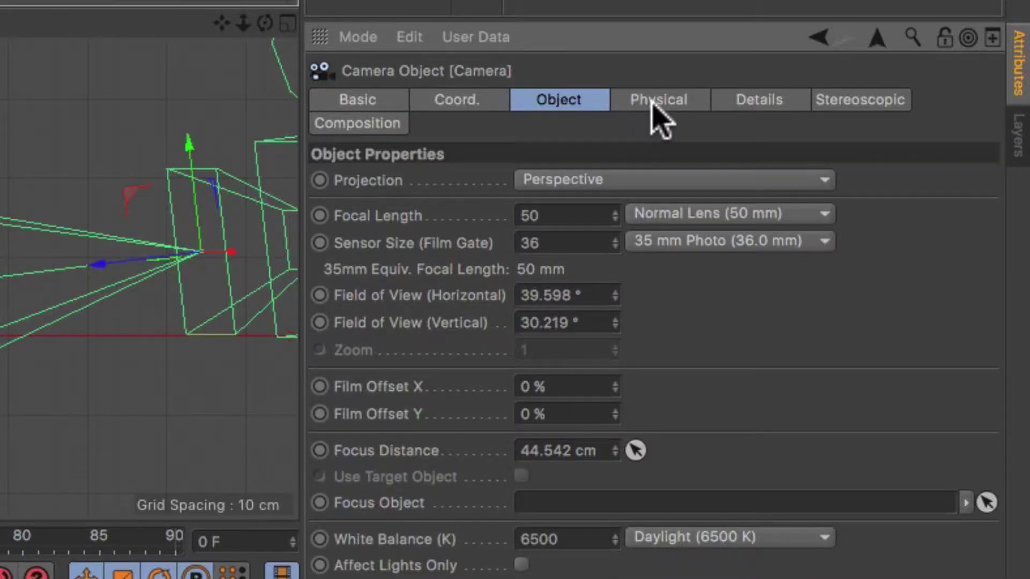
Step: Show the camera's Physical settings: F-Stop f/8.0, ISO 200, shutter 1/30 s
click(925, 333)
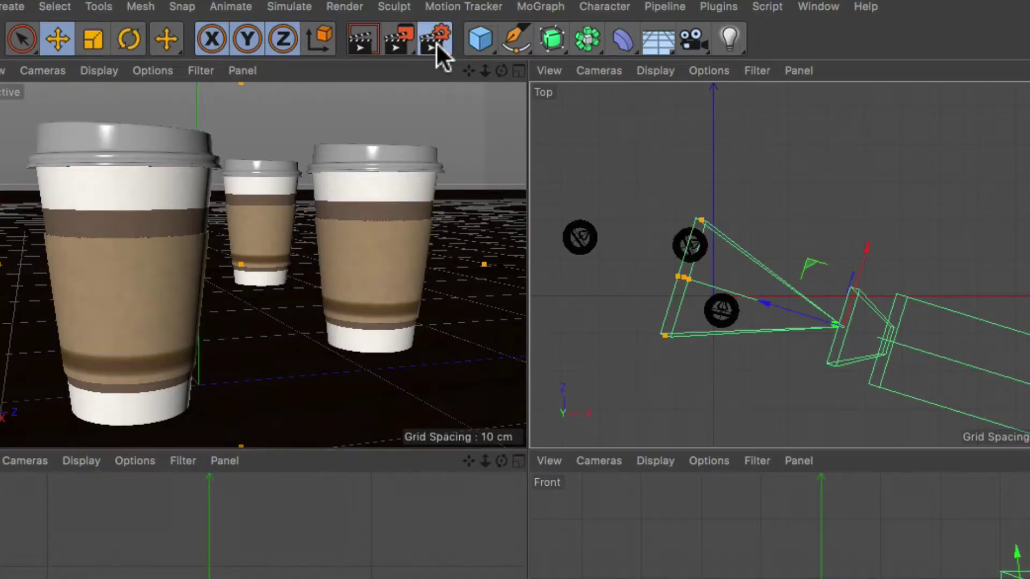
Step: In Render Settings, switch the renderer to Physical and turn on Depth Of Field
click(436, 42)
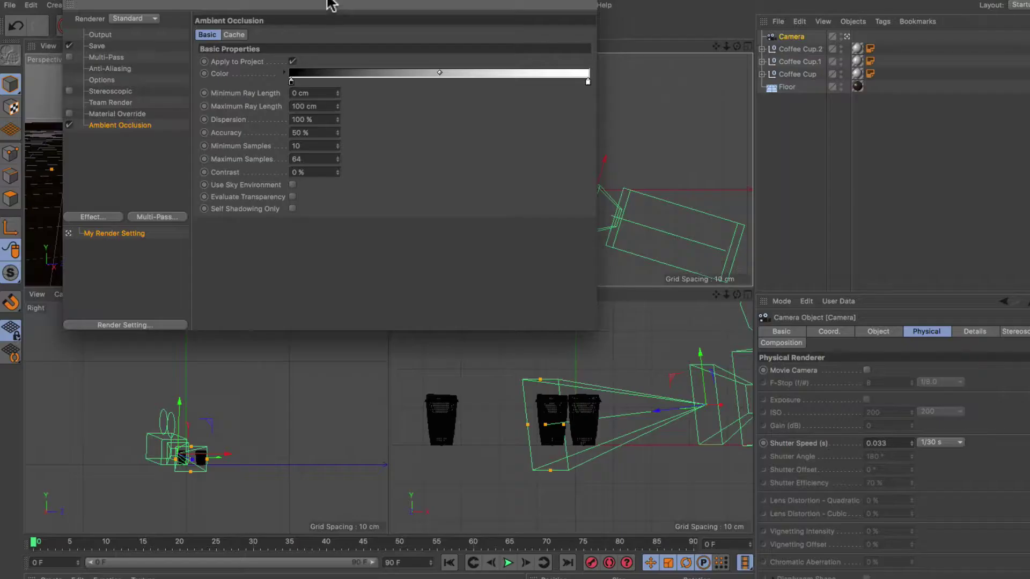
drag(192, 2, 265, 88)
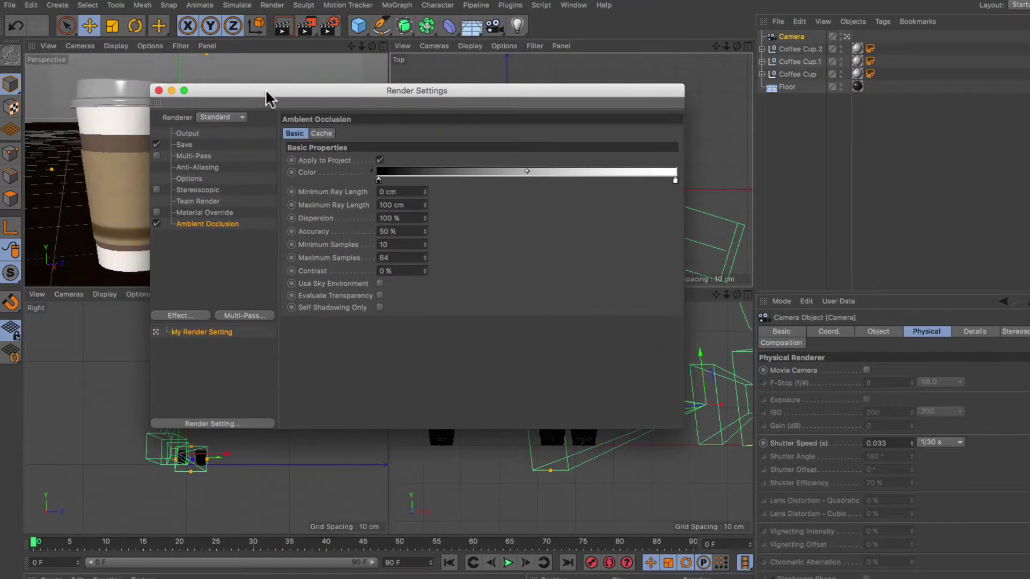
click(159, 90)
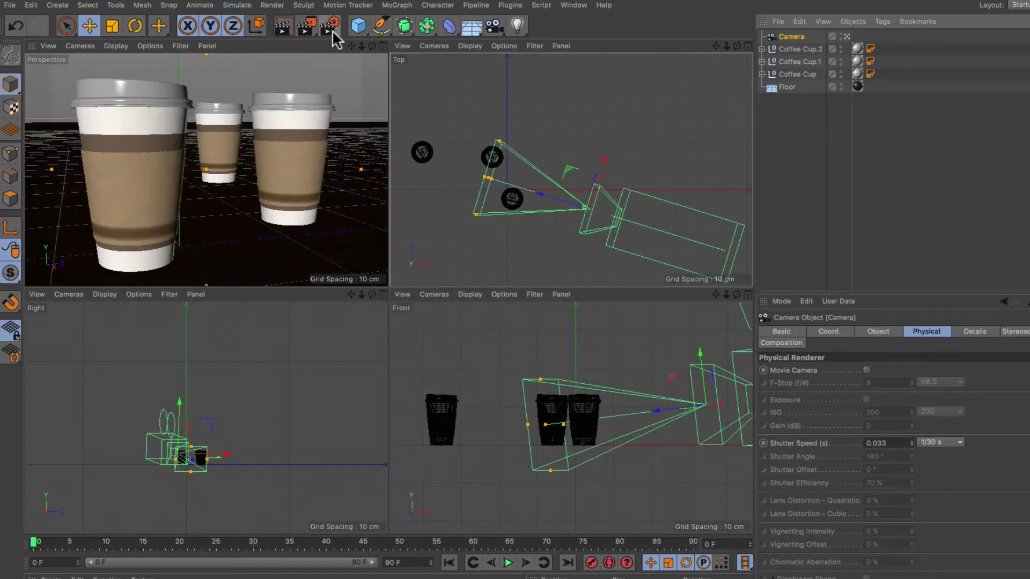
click(333, 27)
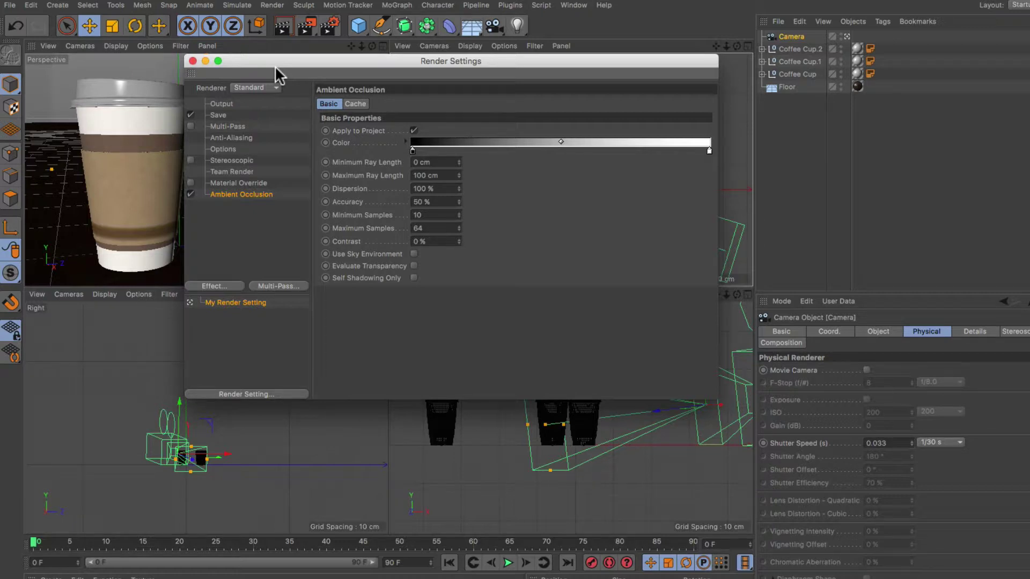
click(251, 87)
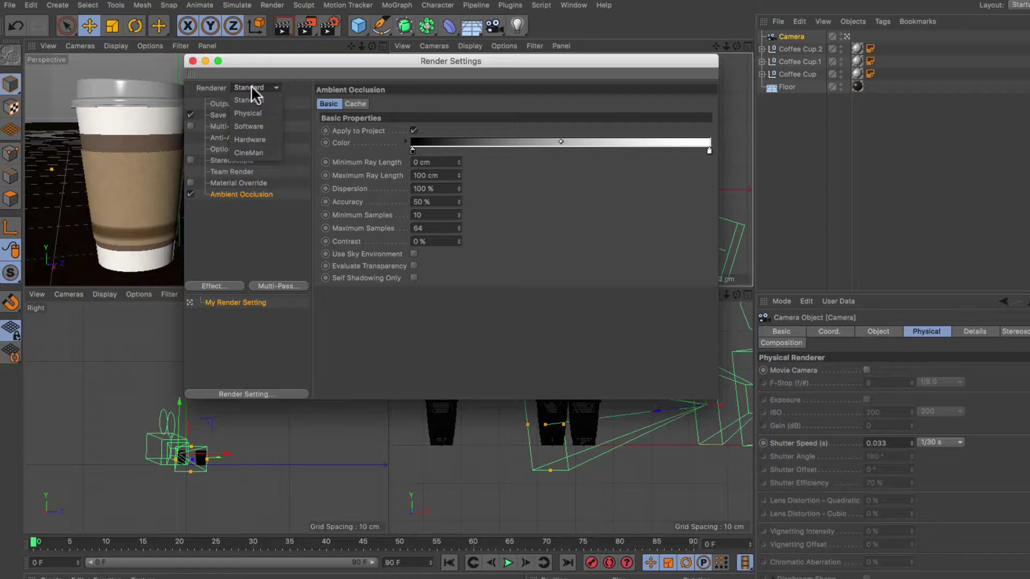
click(248, 114)
click(474, 130)
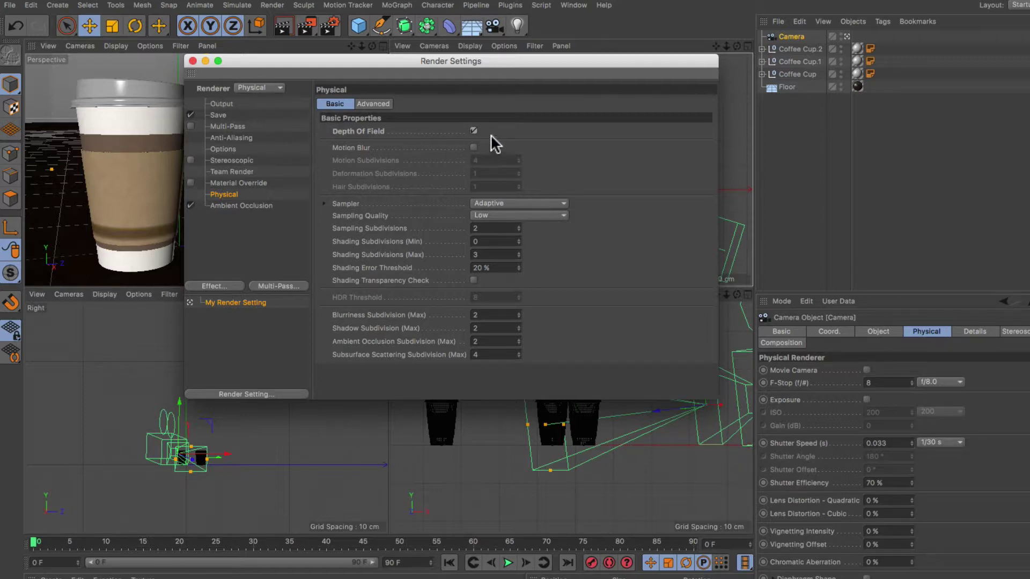
click(192, 62)
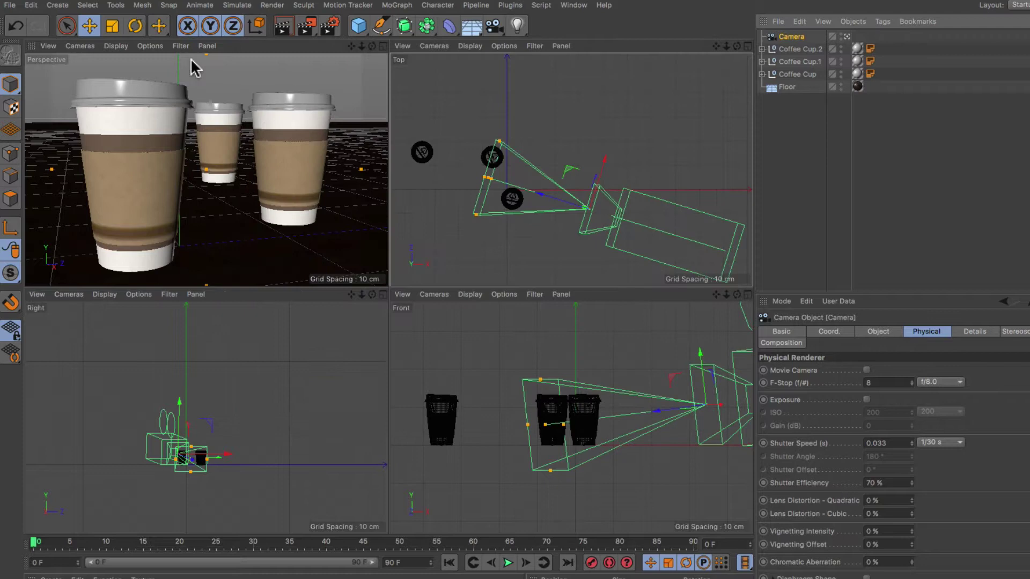
Step: Set the camera F-Stop preset to f/11.0 and render the cups to the Picture Viewer
click(959, 382)
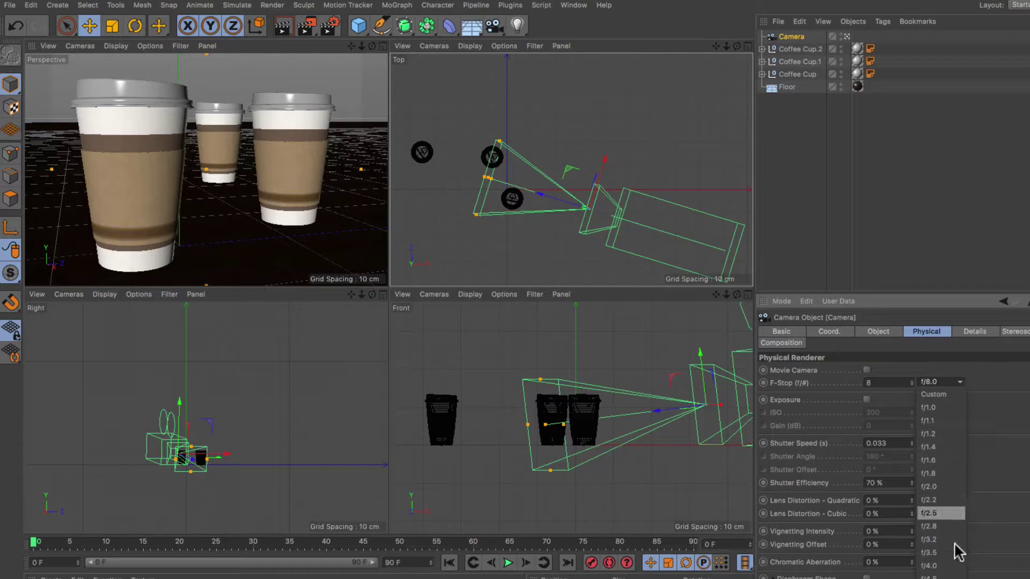
click(934, 578)
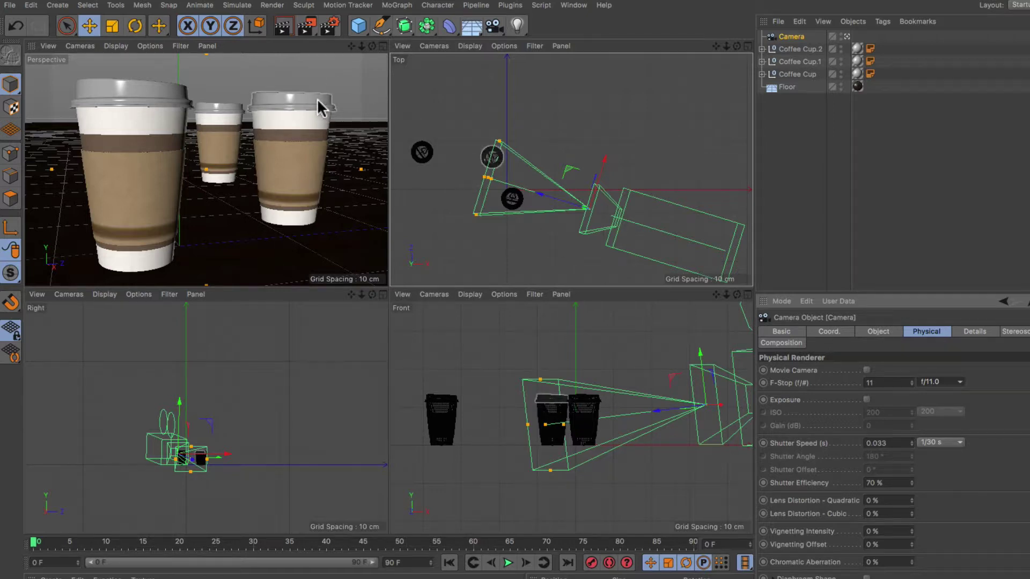
key(shift+r)
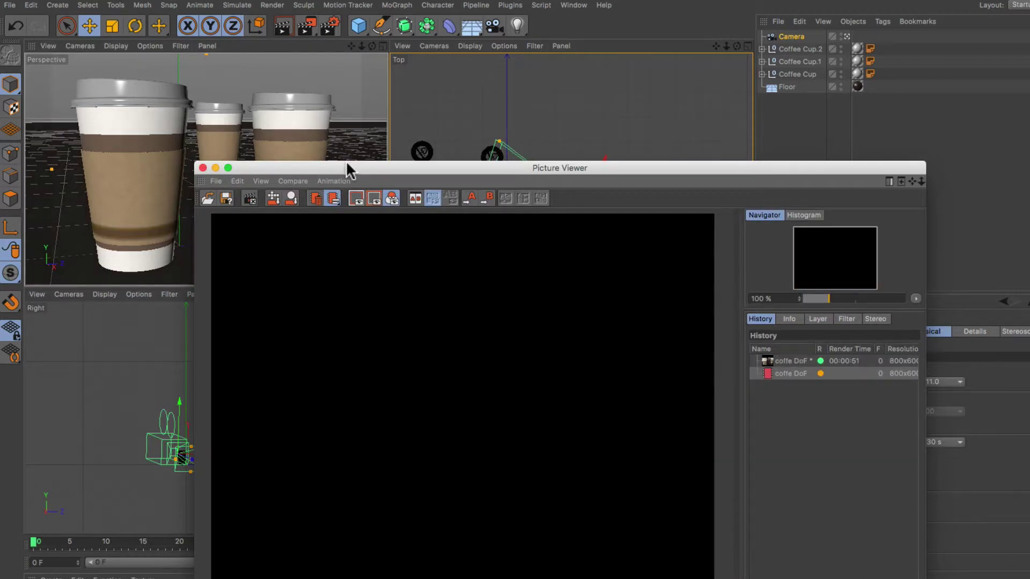
Step: Set the camera F-Stop to f/18.0 and start a new render in the Picture Viewer
drag(345, 166, 201, 55)
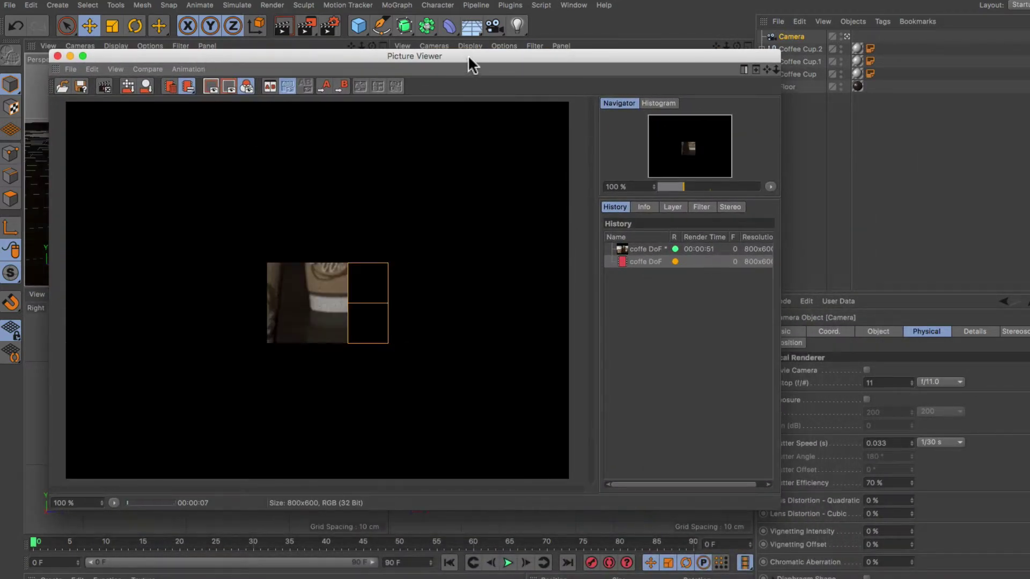
drag(468, 55, 441, 43)
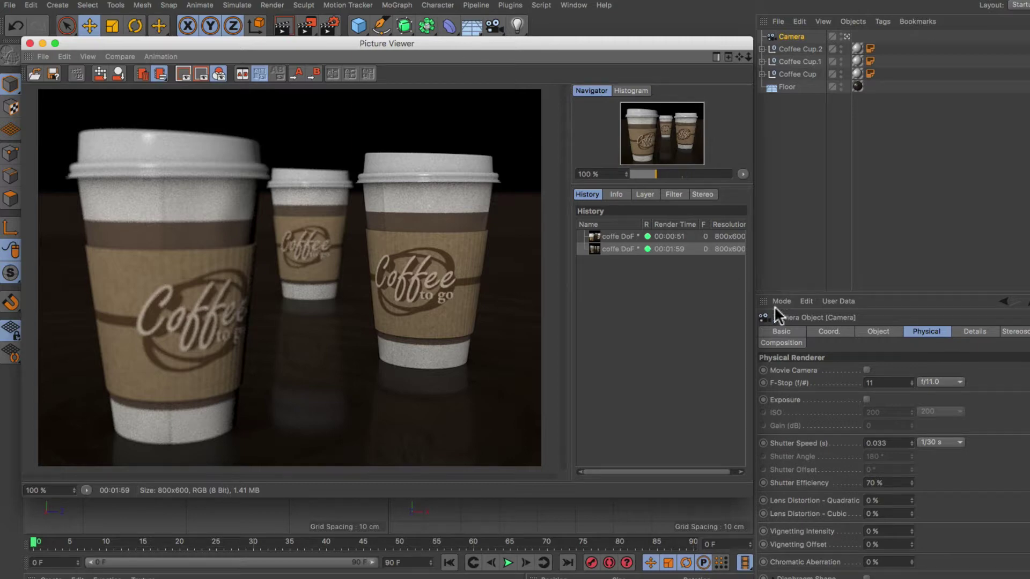
click(940, 381)
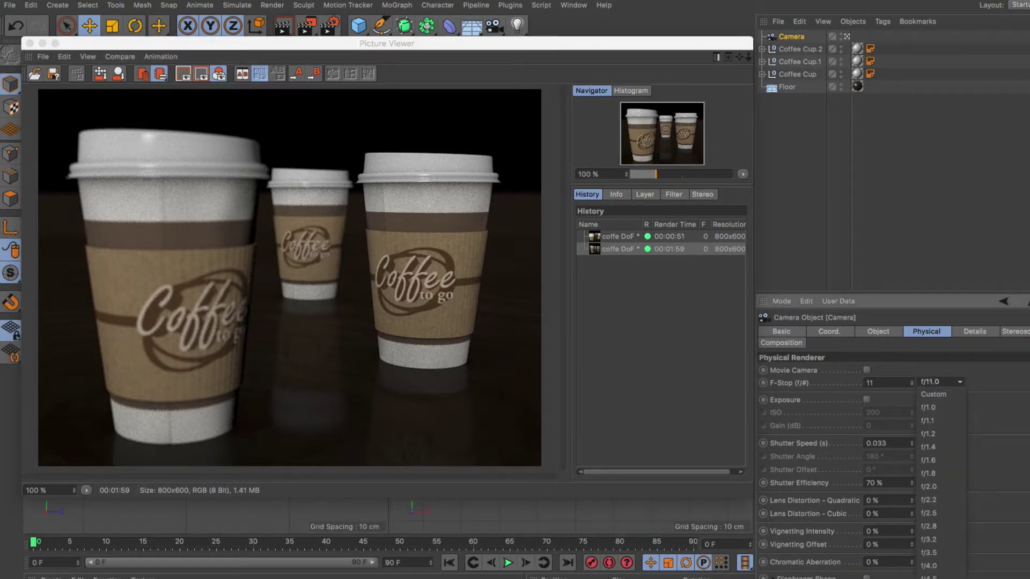
click(939, 568)
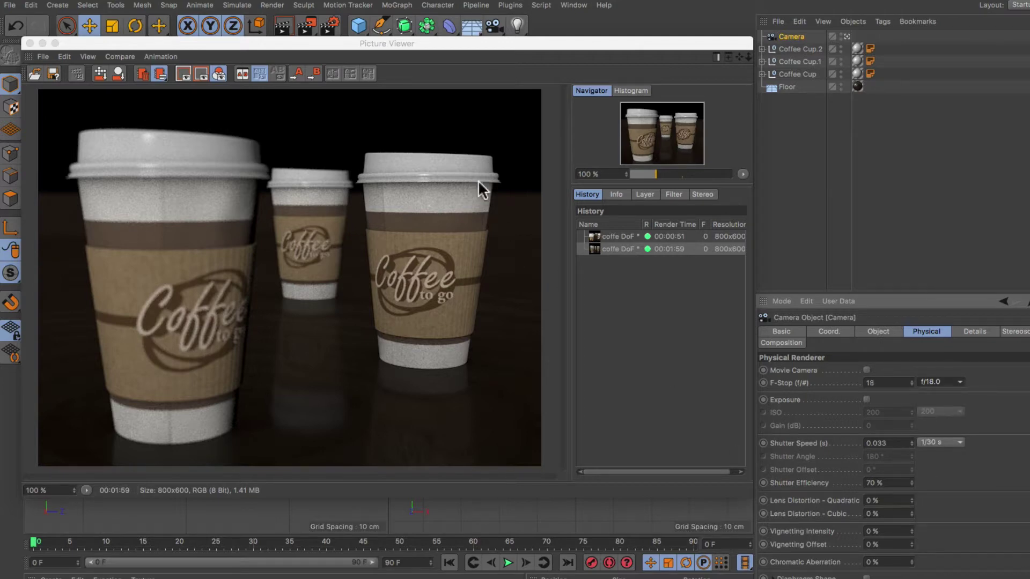
click(472, 63)
key(shift+r)
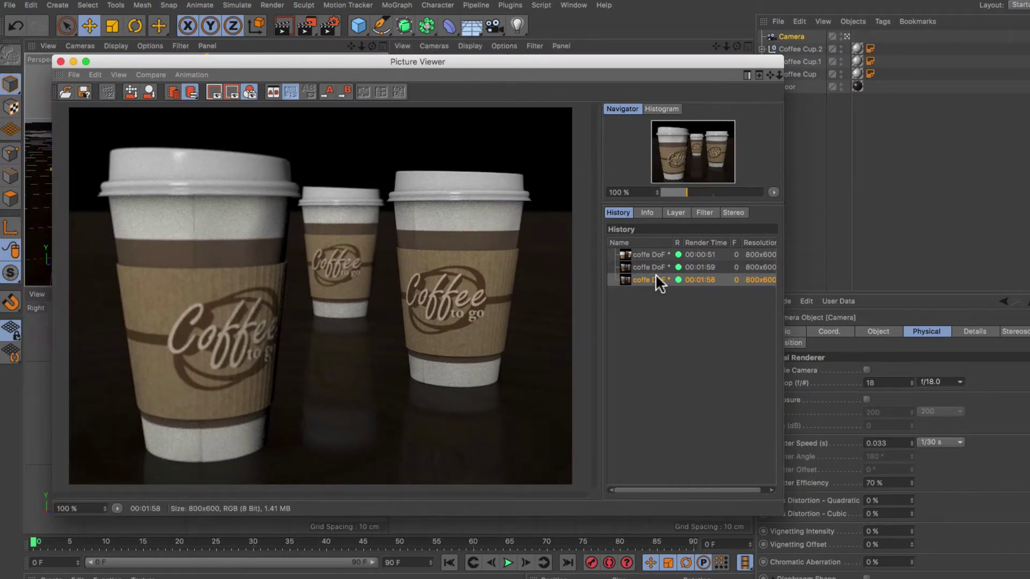
Step: Compare the 00:01:59 and 00:01:58 renders by alternating between their History entries
click(653, 268)
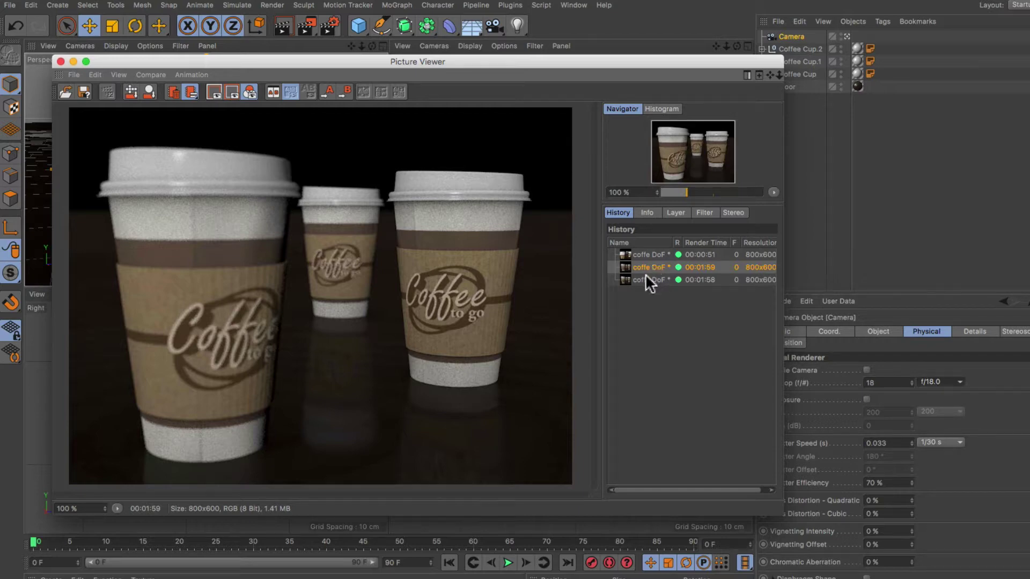
click(647, 280)
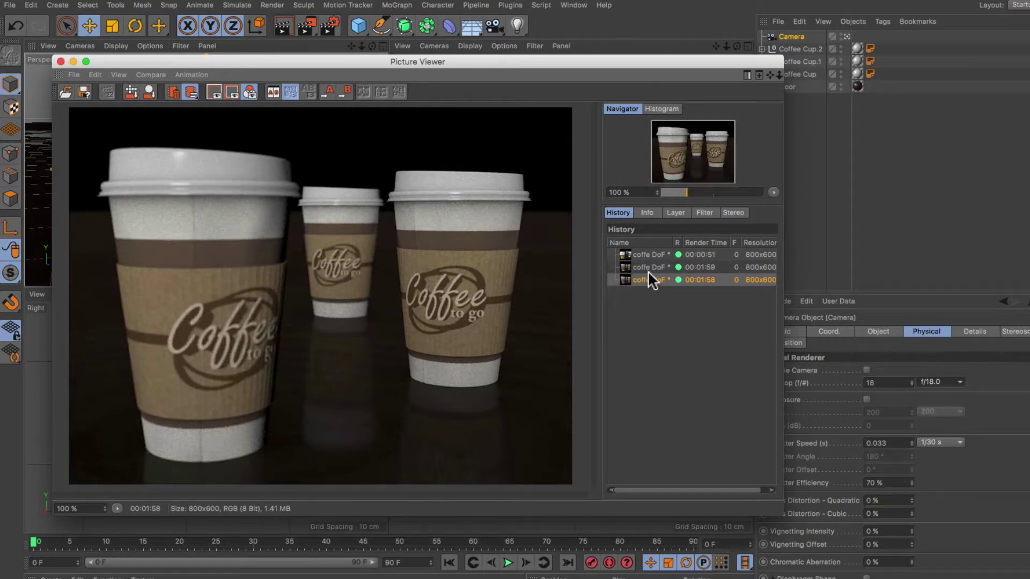
click(648, 267)
click(647, 276)
click(942, 381)
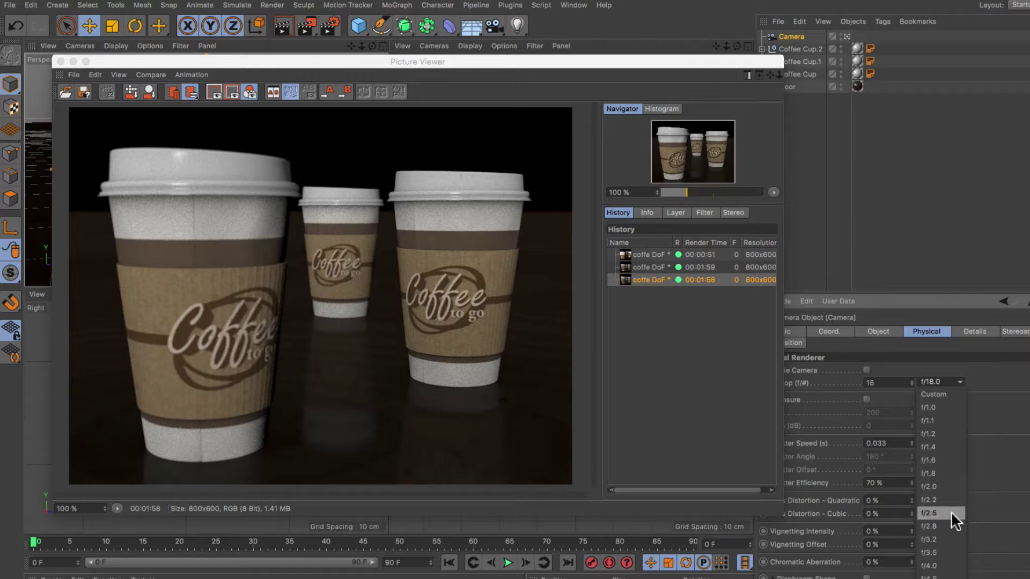
Step: Set the camera F-Stop to f/2.8 for a much shallower depth of field
click(948, 526)
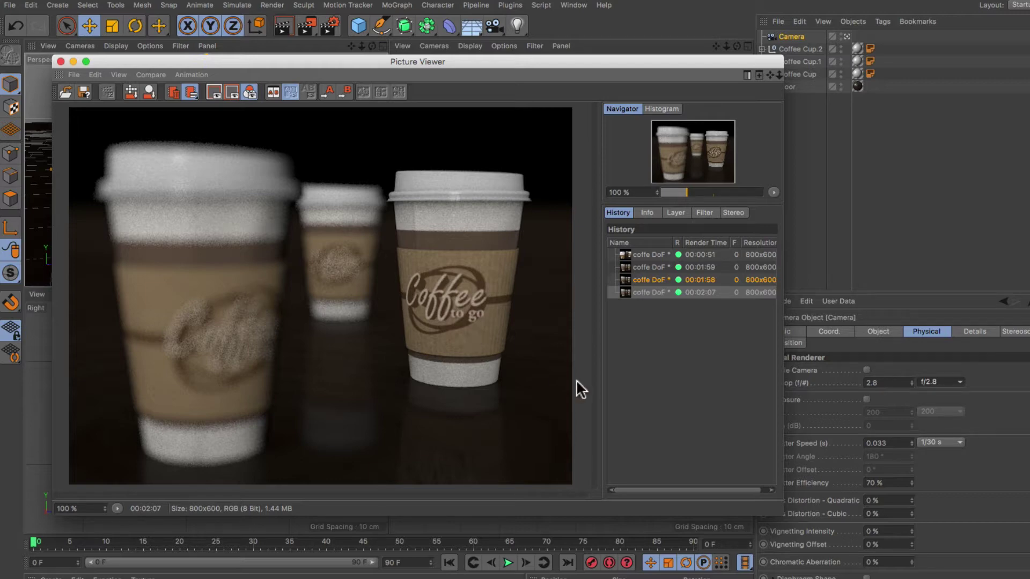
click(948, 382)
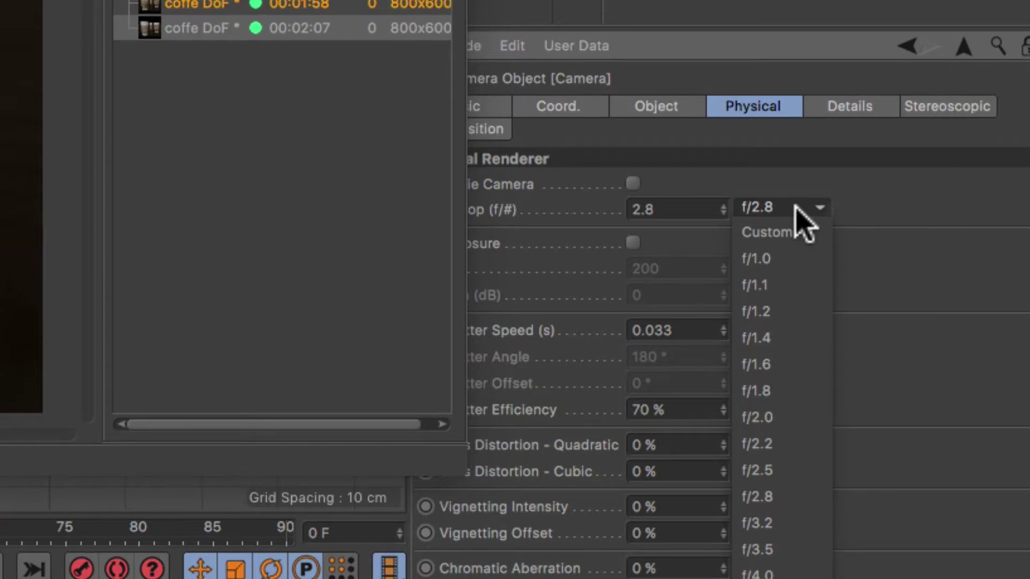
Step: Try wider apertures on the camera: f/1.0, then custom F-Stop values 0.5 and 0.08
click(773, 263)
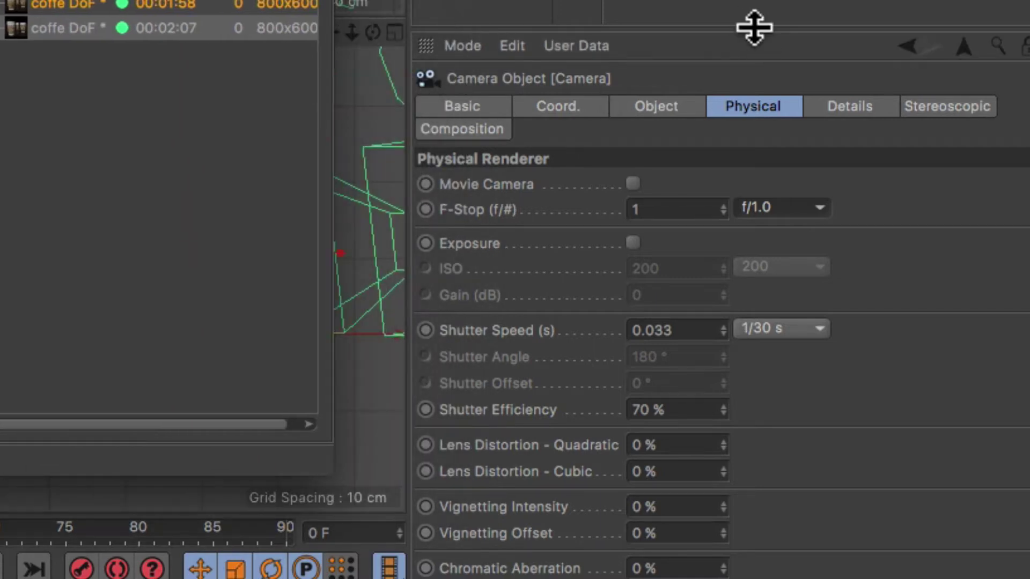
click(690, 209)
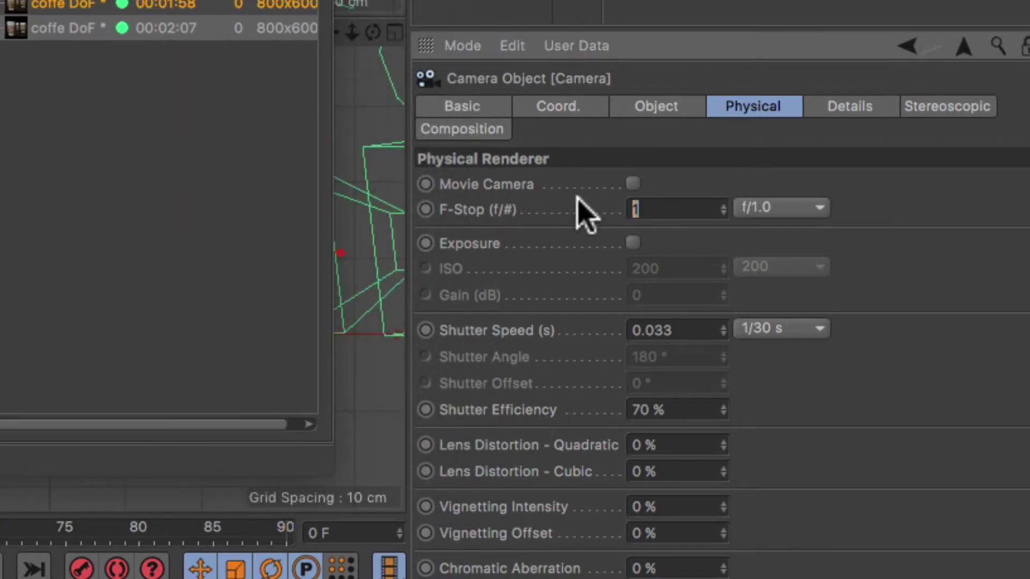
key(BackSpace)
text(0.5)
key(Return)
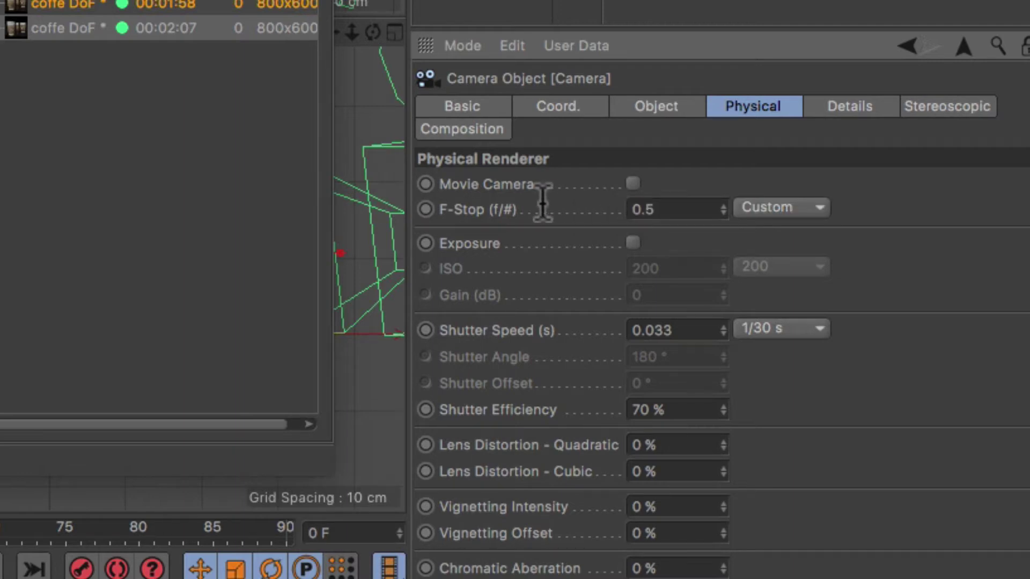
key(0)
key(8)
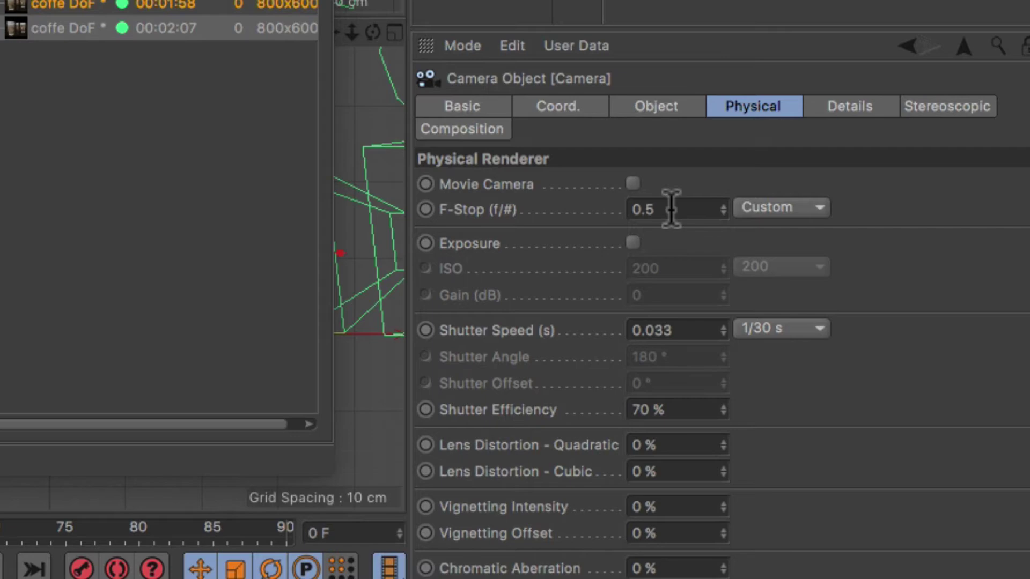
click(666, 208)
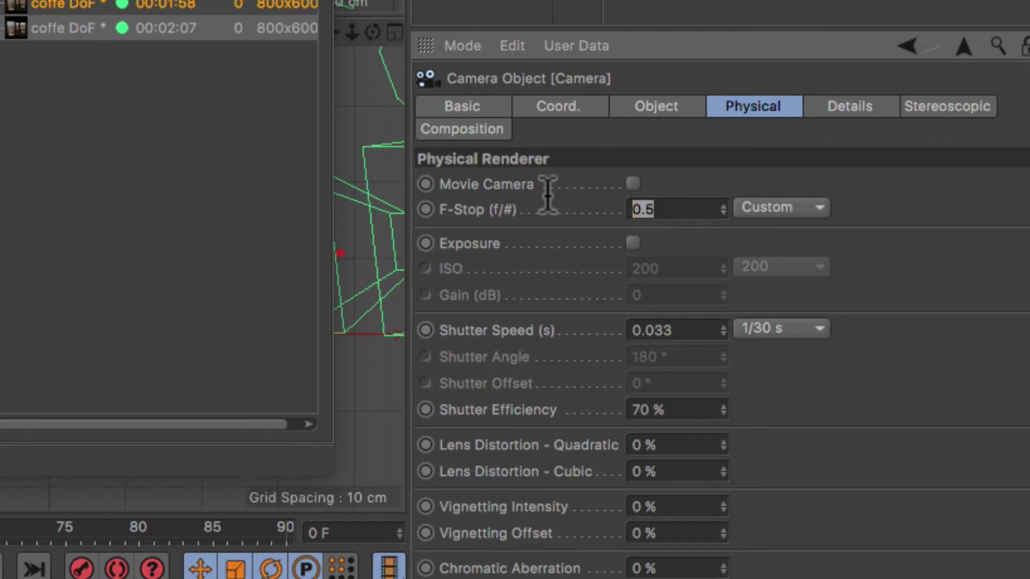
text(.08)
click(777, 207)
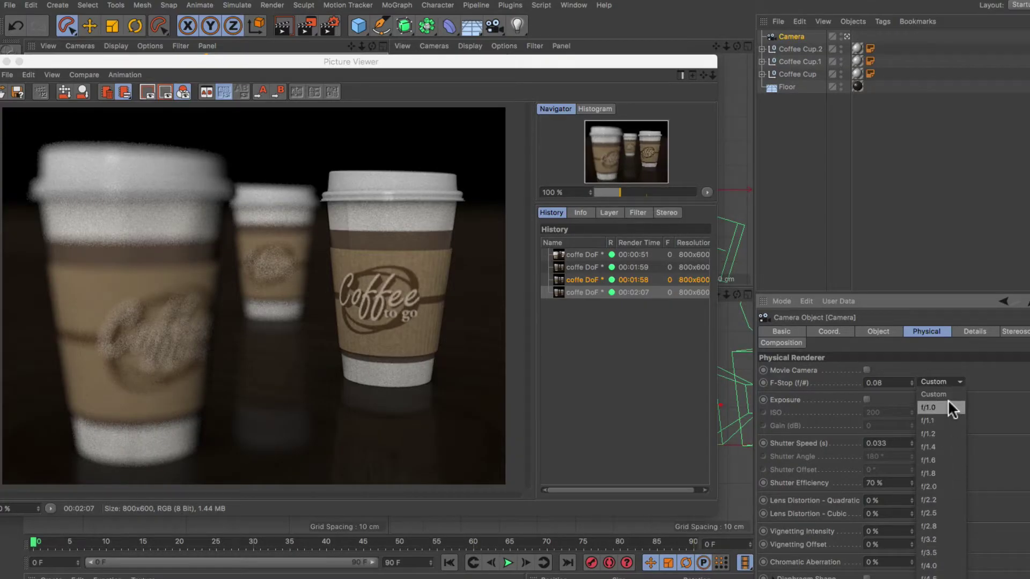
click(1011, 390)
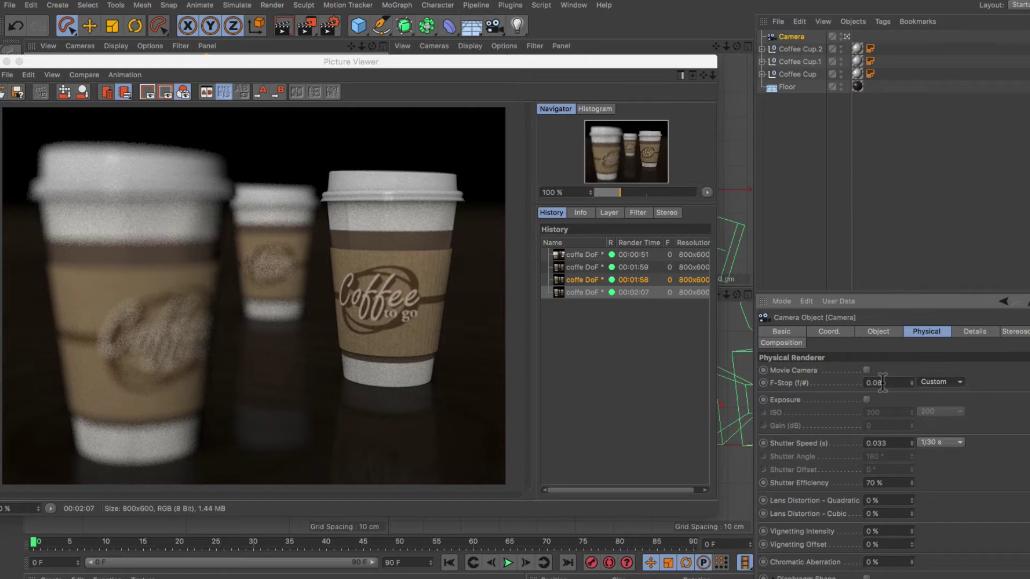
Step: Change the custom F-Stop value to 0.1, then to 0.5
drag(882, 382, 861, 383)
text(0.1)
key(Return)
key(super+a)
double_click(890, 381)
text(.5)
key(Return)
Step: Pick f/5.6 from the camera's F-Stop presets
drag(604, 62, 697, 92)
click(951, 386)
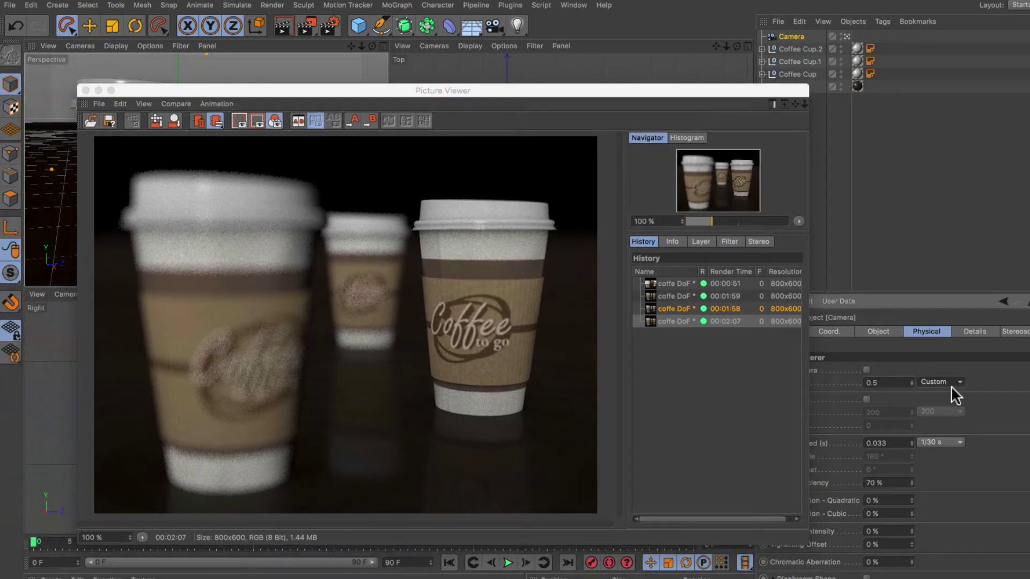
click(938, 382)
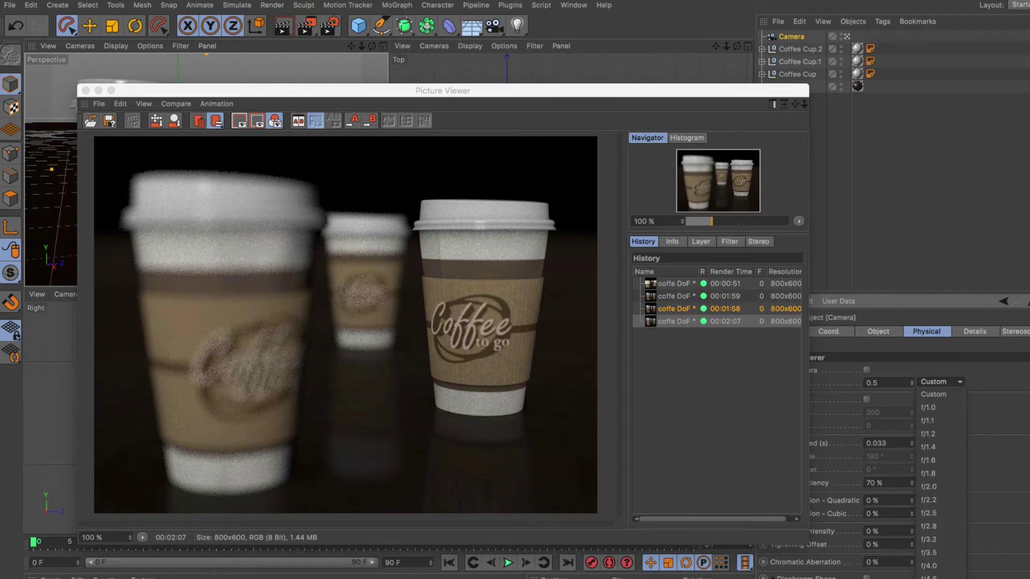
click(931, 566)
drag(568, 92, 525, 72)
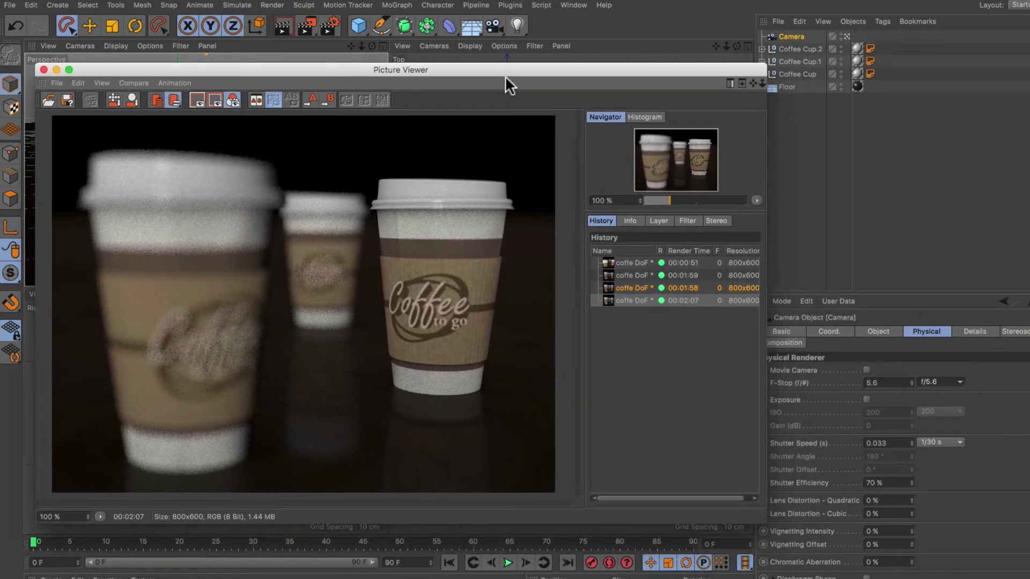
Step: Raise the Physical renderer's Sampling Quality from Low to High in Render Settings
click(324, 27)
drag(388, 60, 369, 73)
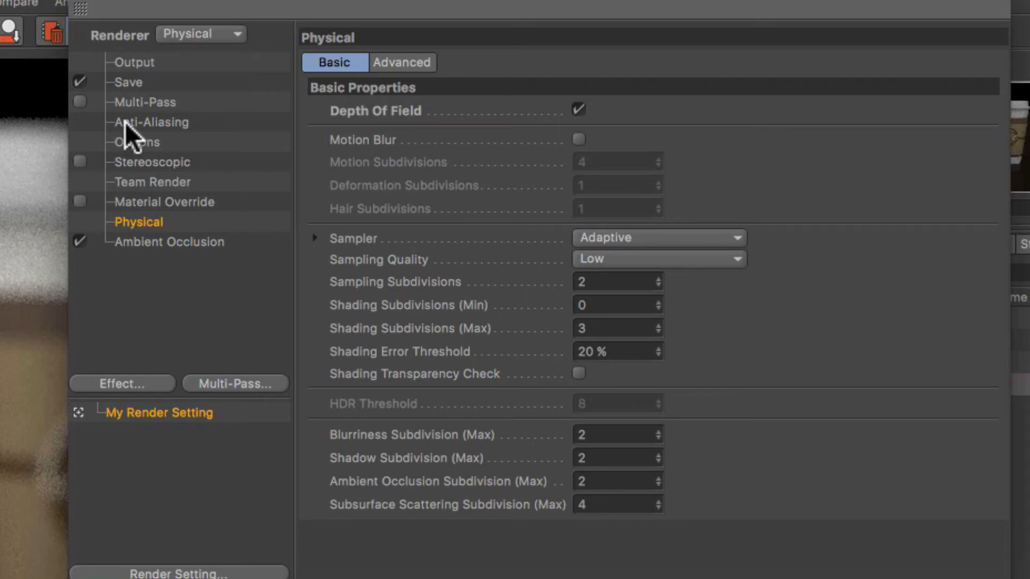
click(175, 123)
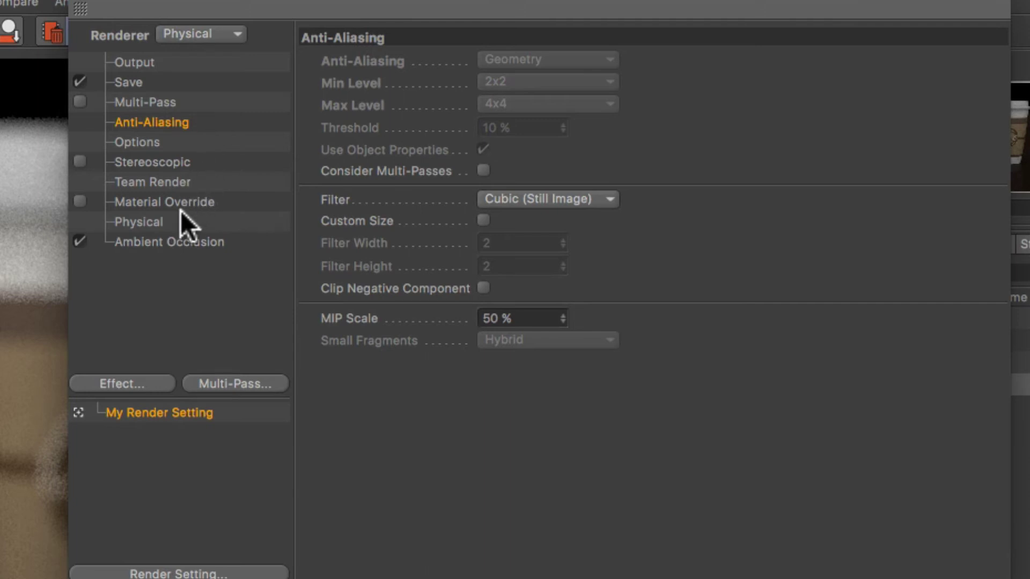
click(149, 217)
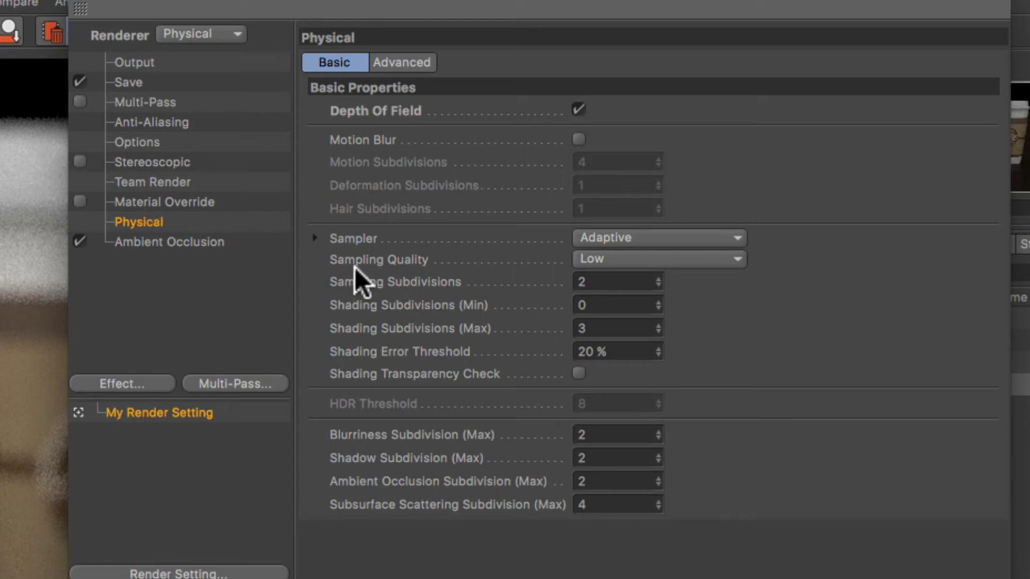
click(616, 259)
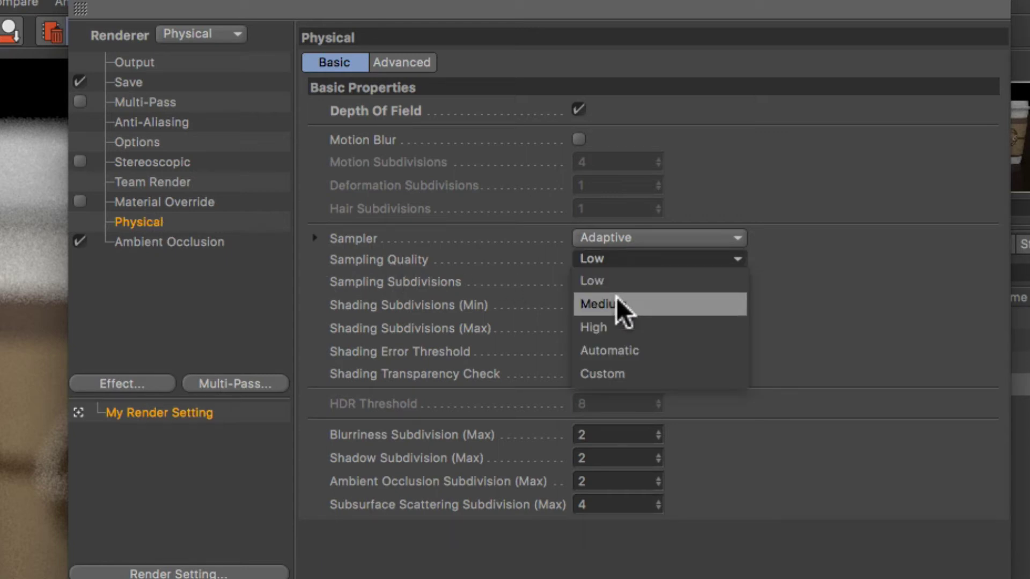
click(616, 327)
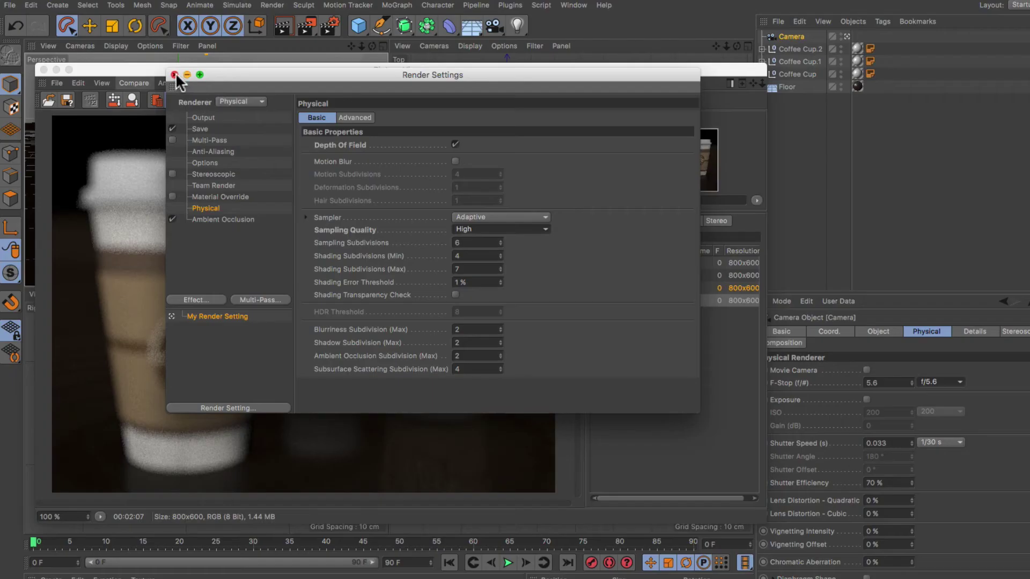
click(175, 75)
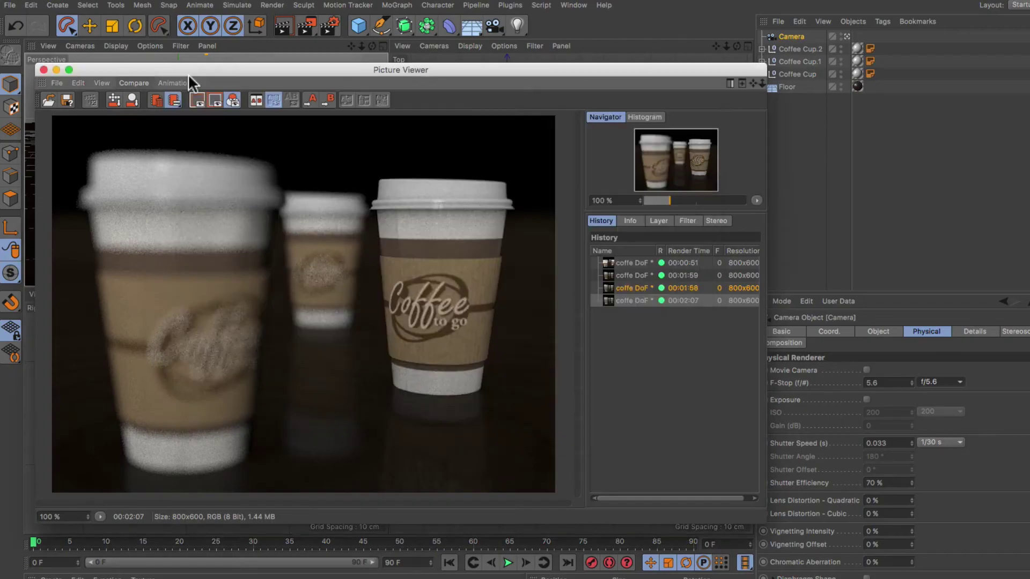
Step: Alternate between the grainy 00:02:07 and clean 00:33:30 renders in the Picture Viewer history
drag(220, 70, 227, 66)
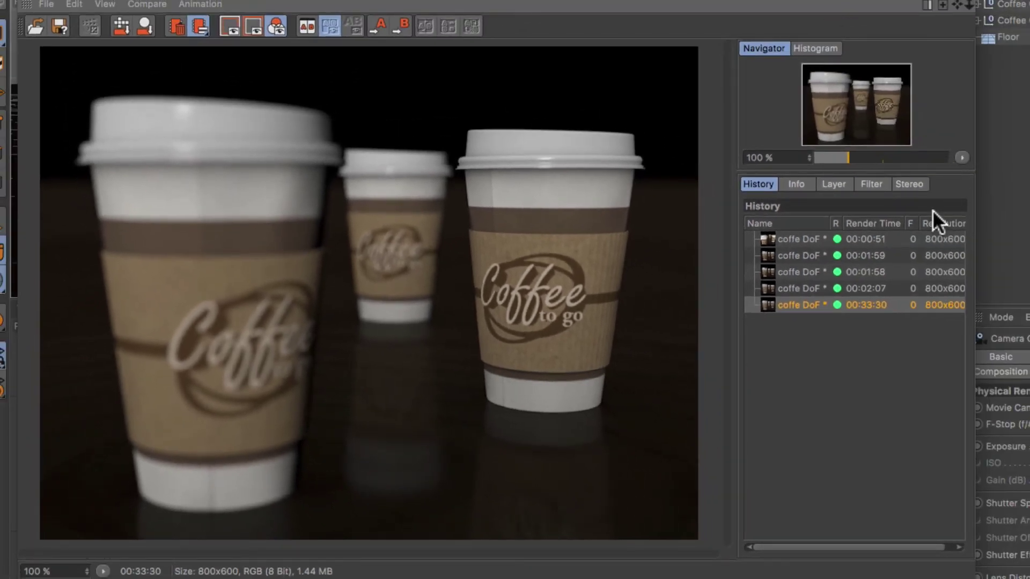
click(804, 288)
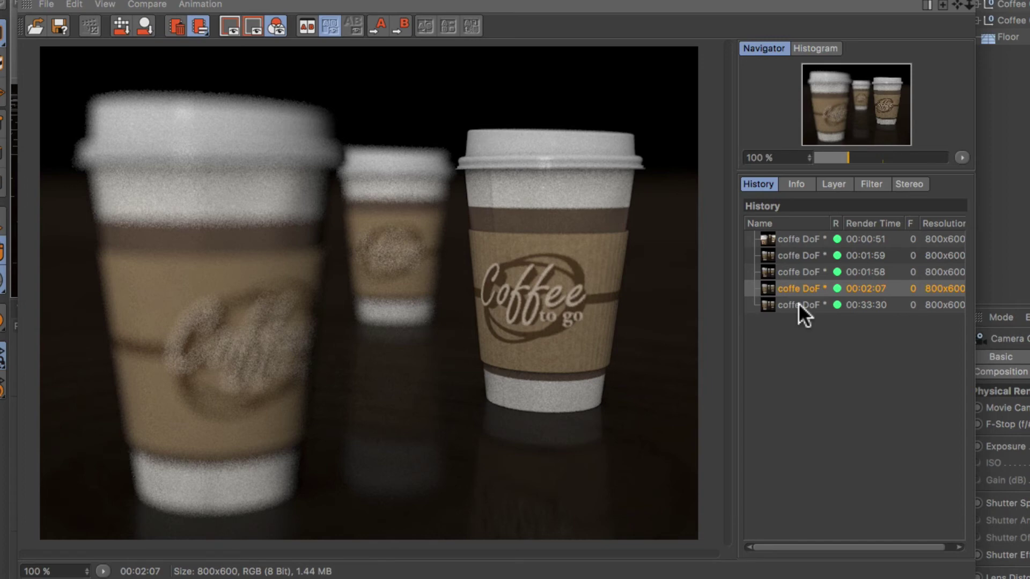
click(798, 303)
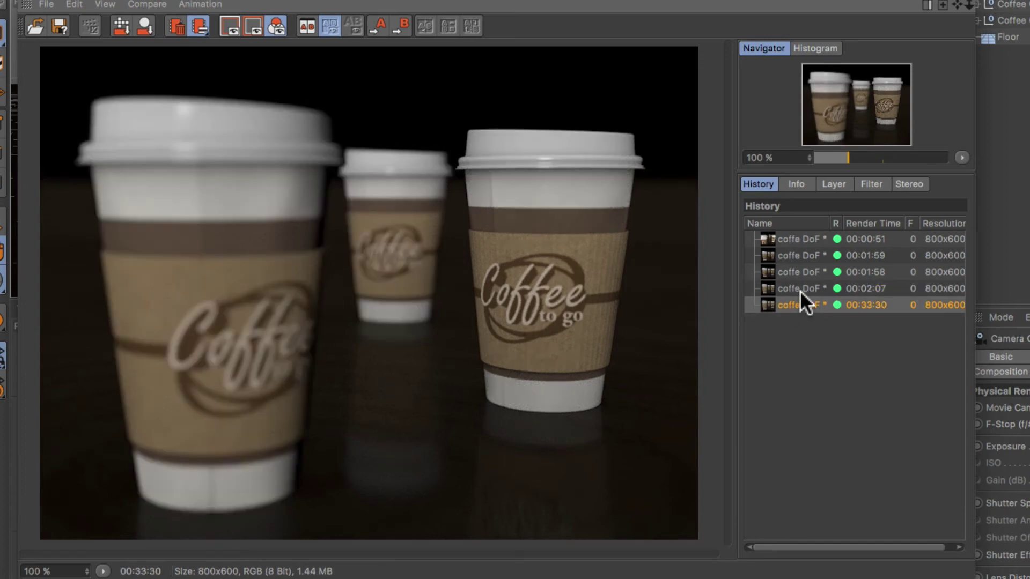
click(800, 290)
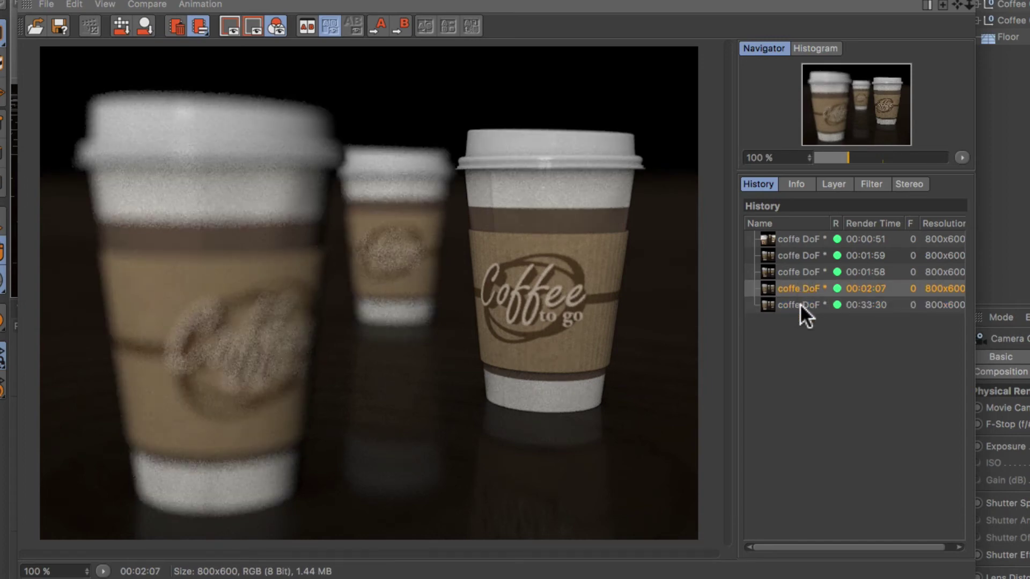
click(800, 305)
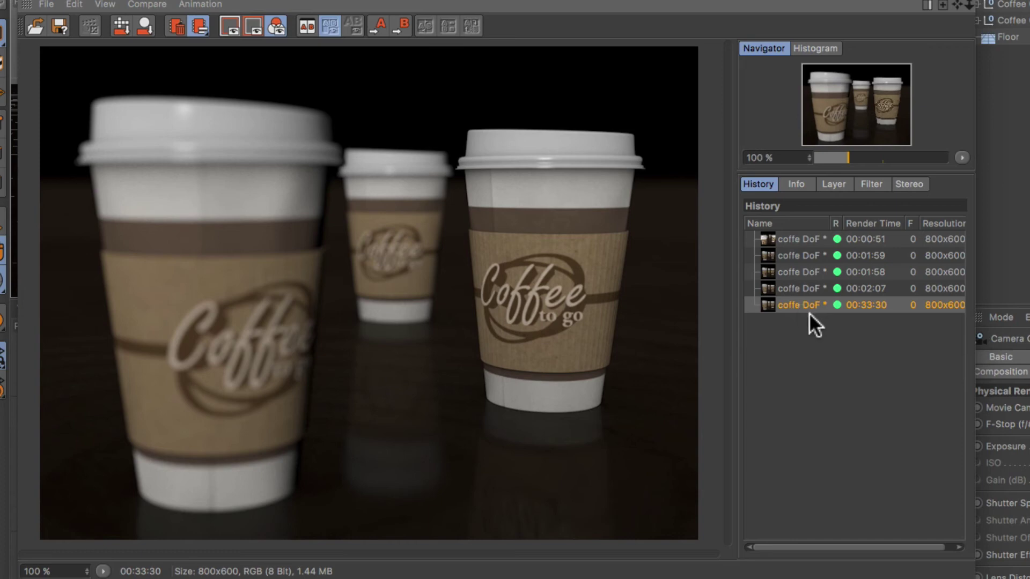
click(802, 289)
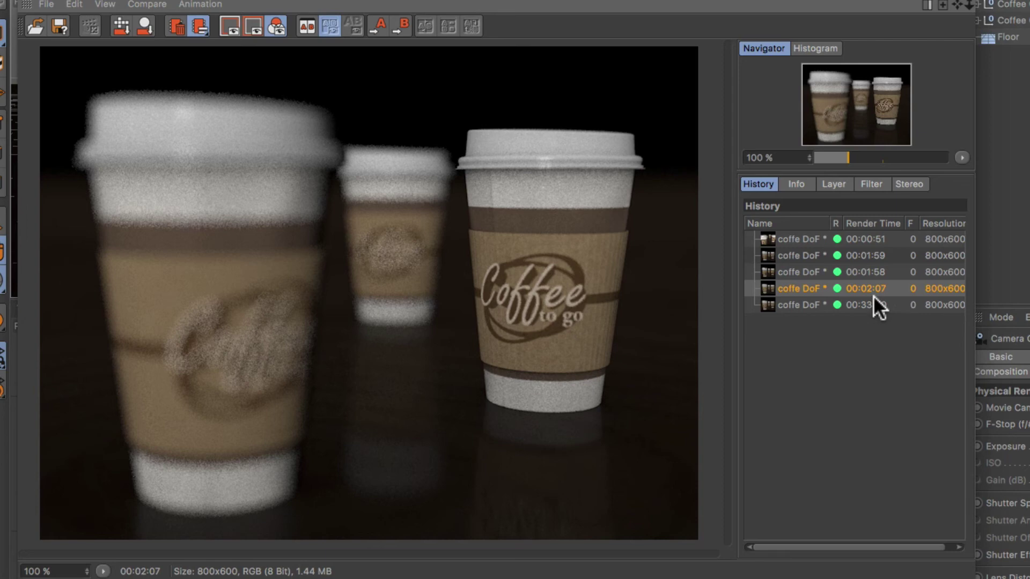
click(794, 304)
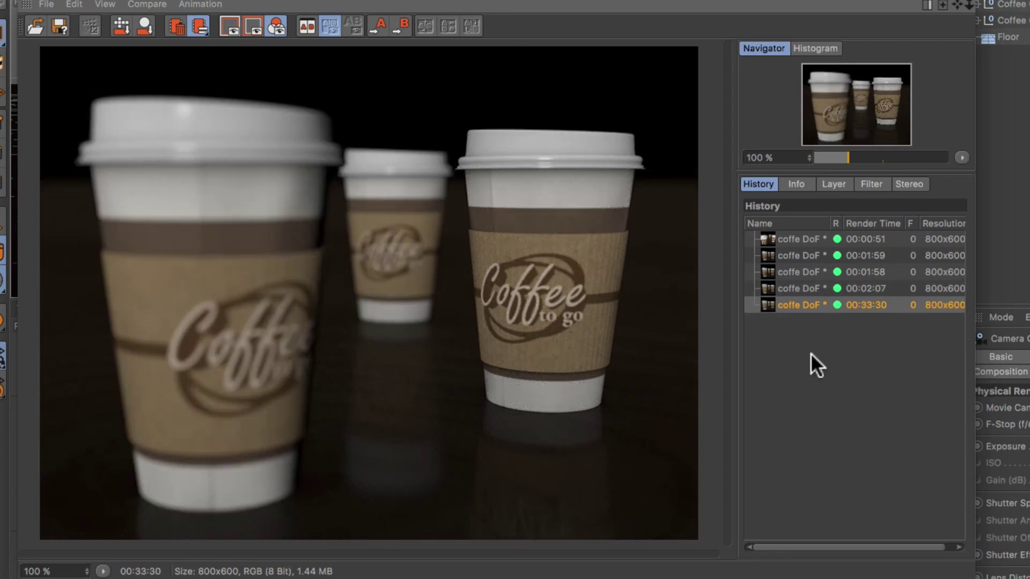